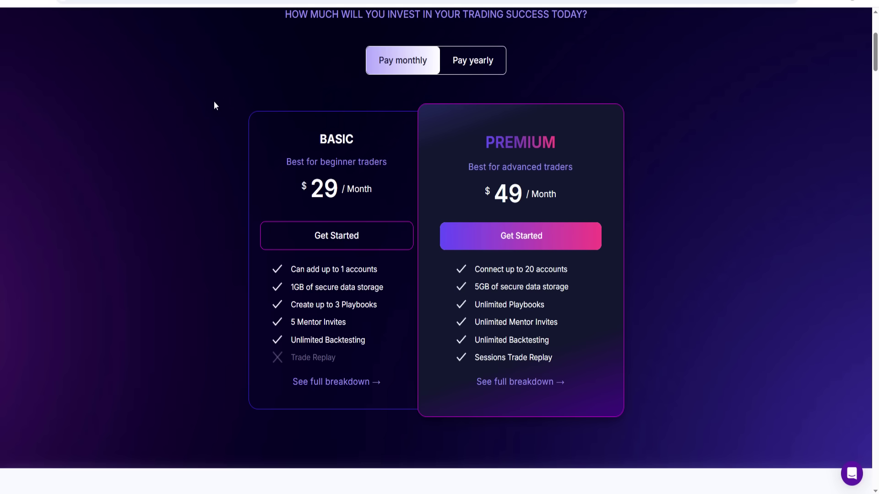
# Step: Review the monthly pricing plans and the WordPad note with the discount code
pyautogui.scroll(1, 219, 116)
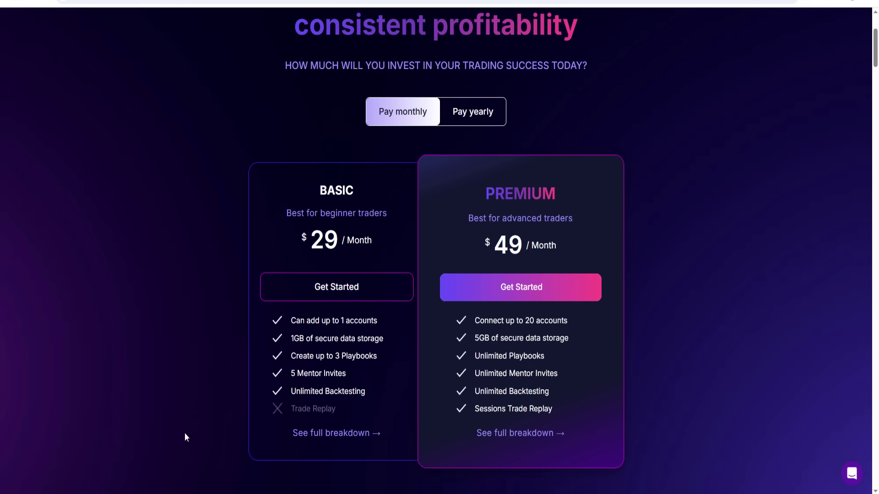
pyautogui.click(222, 489)
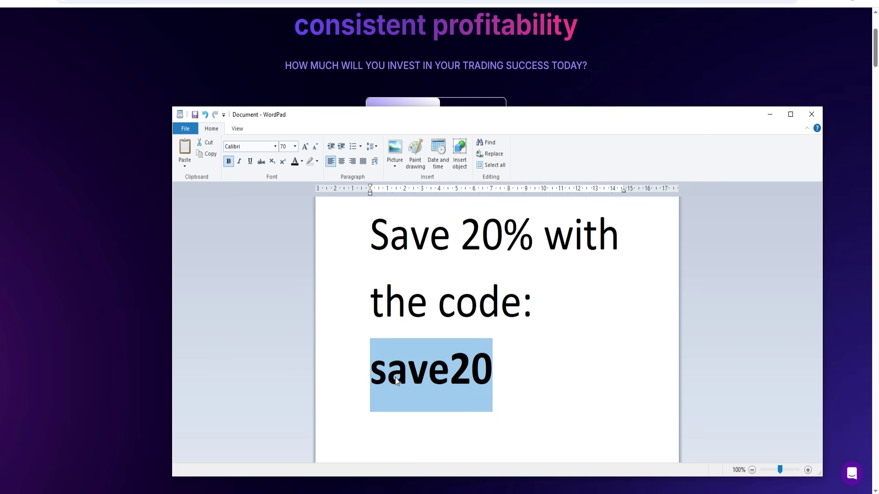
pyautogui.click(440, 79)
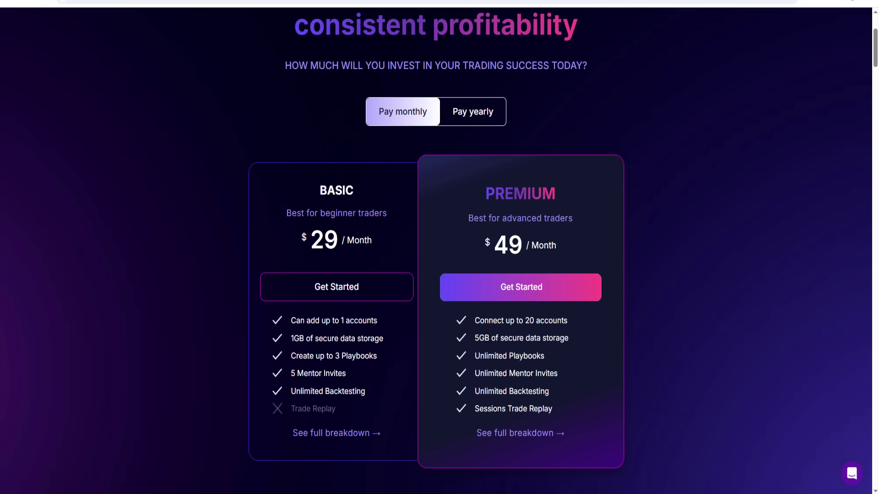
pyautogui.click(211, 486)
pyautogui.click(483, 368)
pyautogui.click(343, 380)
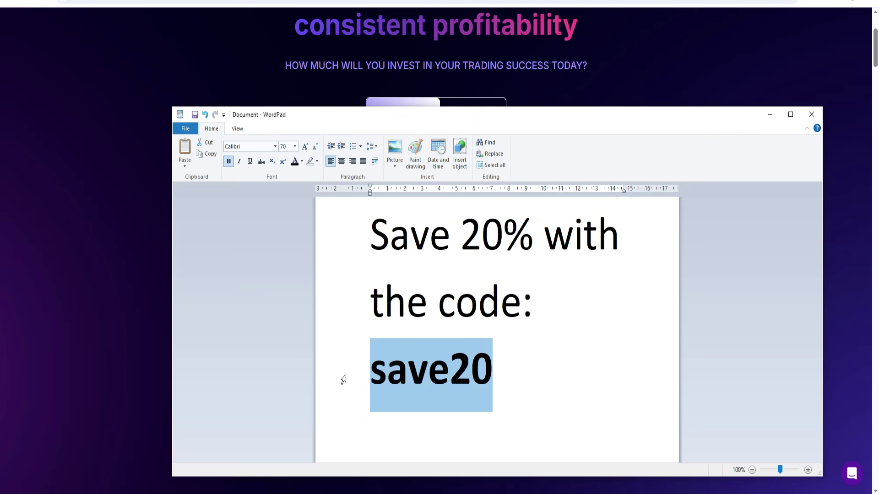
pyautogui.click(51, 155)
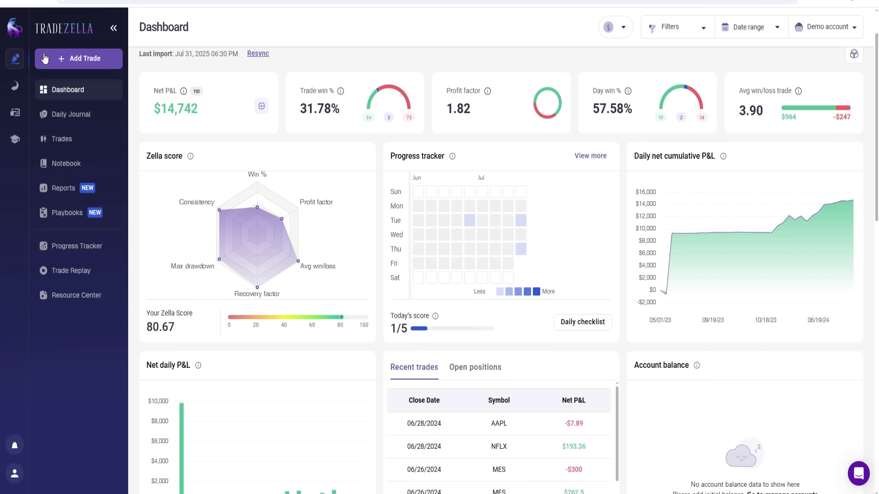
# Step: Start a new backtesting session and name it "Demo for video"
pyautogui.click(15, 91)
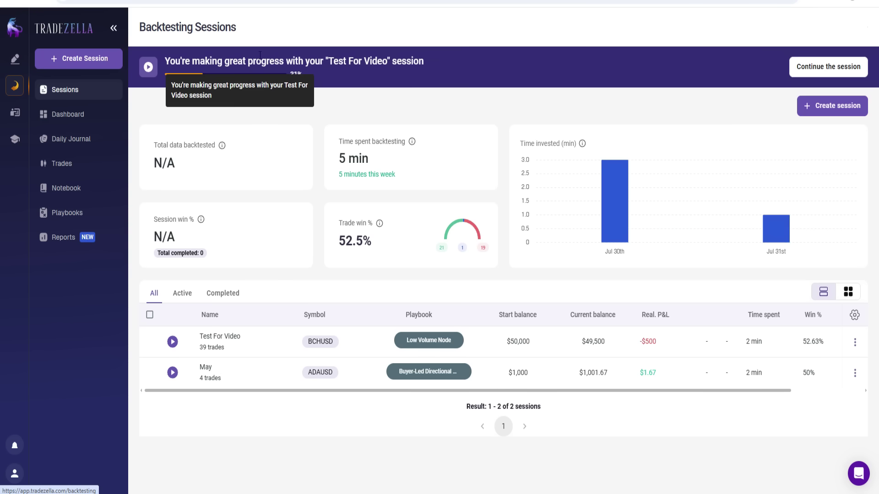
pyautogui.click(820, 109)
pyautogui.click(436, 128)
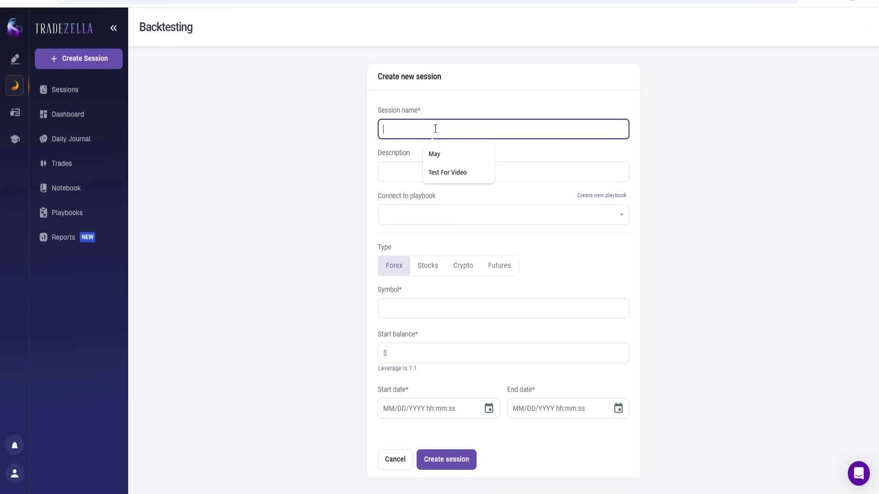
pyautogui.write('Demo for video')
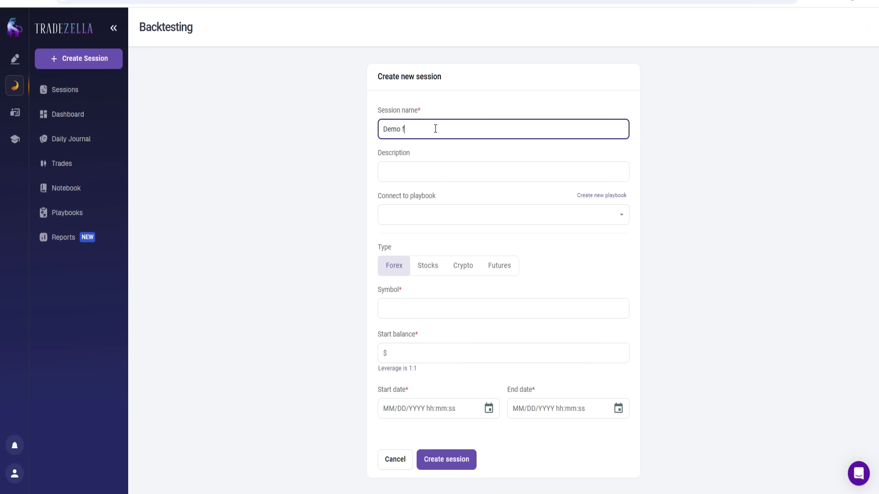
# Step: Copy the session name into the description and connect the second "Buyer-Led Directional Auction" playbook
pyautogui.tripleClick(443, 125)
pyautogui.rightClick(417, 129)
pyautogui.click(440, 200)
pyautogui.click(409, 173)
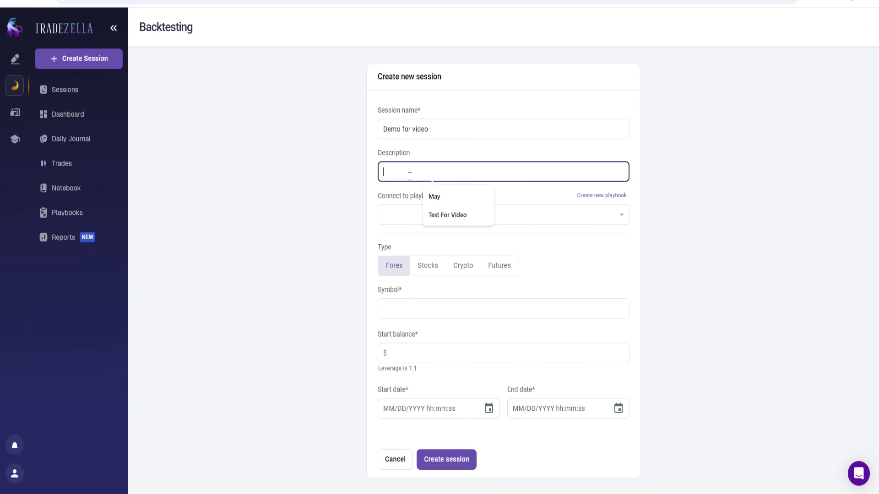
pyautogui.rightClick(409, 174)
pyautogui.click(433, 299)
pyautogui.click(447, 216)
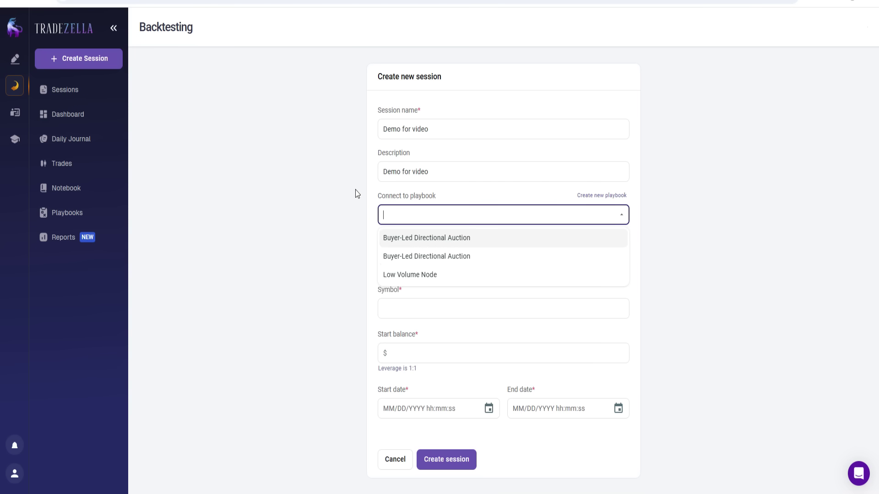
pyautogui.click(434, 258)
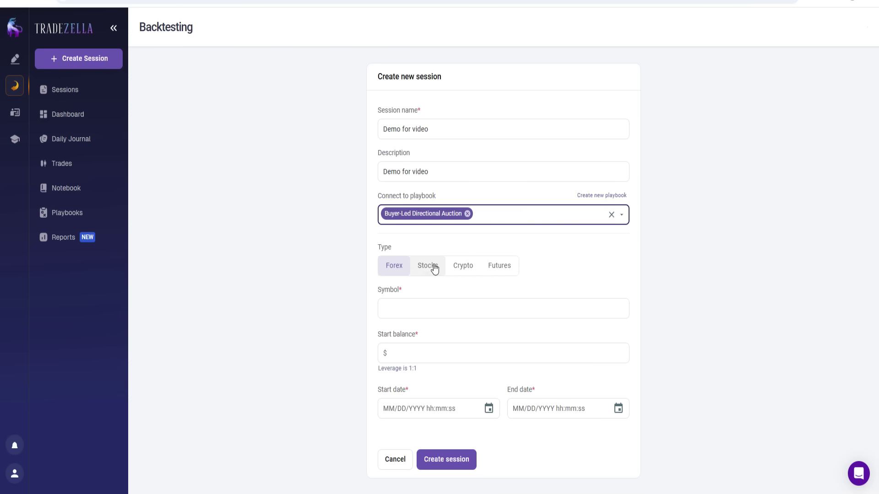
# Step: Set the session type to Futures and choose the symbol 6E - Euro Futures
pyautogui.click(505, 269)
pyautogui.click(439, 304)
pyautogui.scroll(-2, 432, 251)
pyautogui.scroll(2, 430, 235)
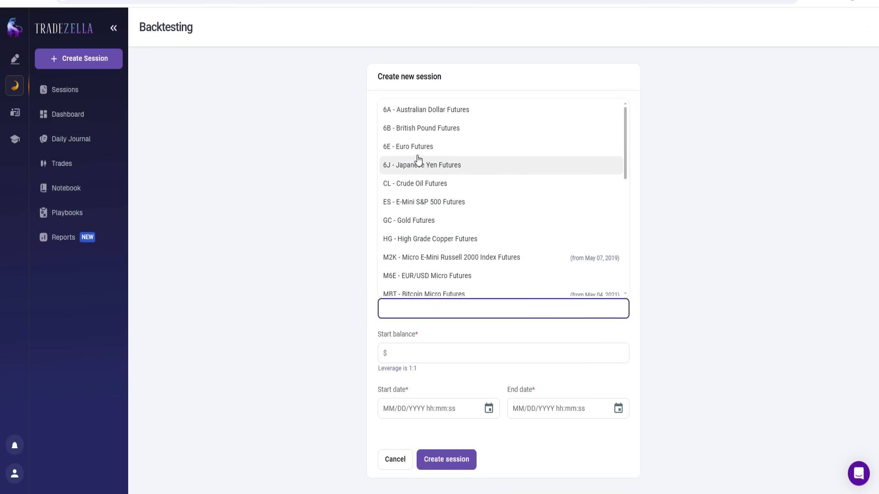
pyautogui.click(433, 146)
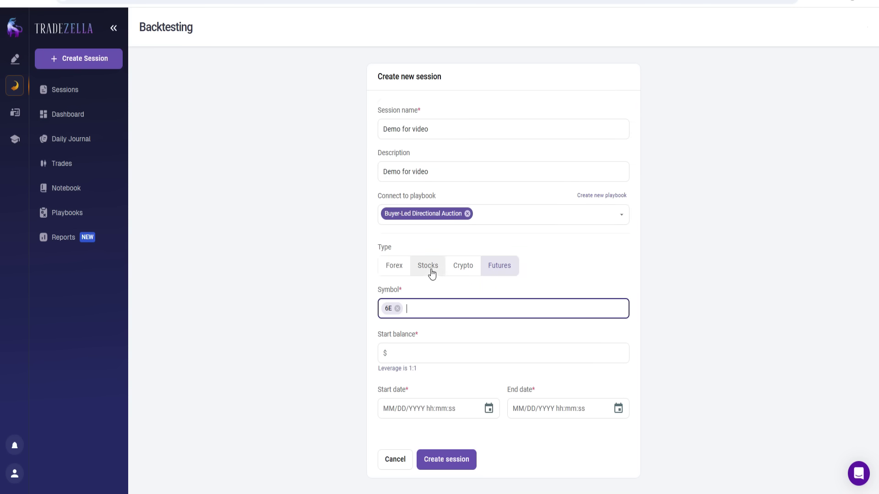
# Step: Set the session's start balance to $100000000
pyautogui.click(426, 350)
pyautogui.click(325, 333)
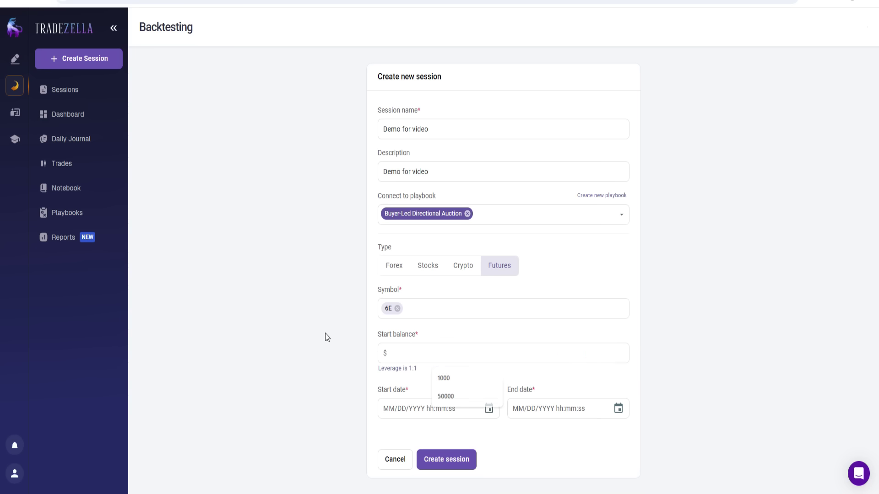
pyautogui.click(422, 351)
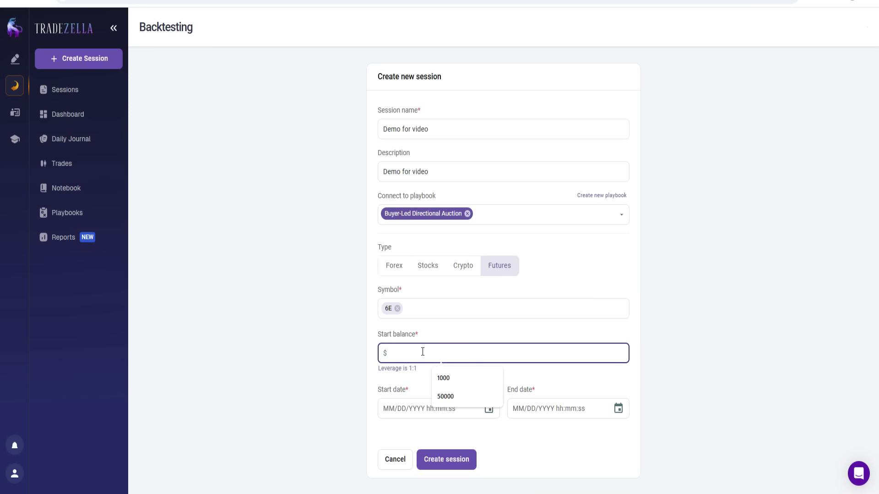
pyautogui.write('10000000')
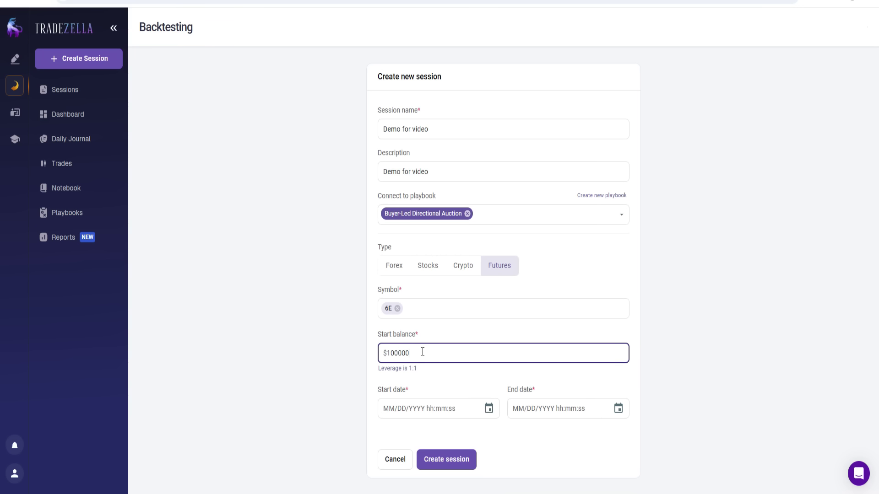
pyautogui.hotkey('shift', 'Left')
pyautogui.hotkey('shift', 'Left')
pyautogui.hotkey('shift', 'Left')
pyautogui.hotkey('shift', 'Left')
pyautogui.press('Right')
pyautogui.press('BackSpace')
pyautogui.write('00')
# Step: Set the session's start date to 03/01/2023 01:00:00
pyautogui.click(489, 409)
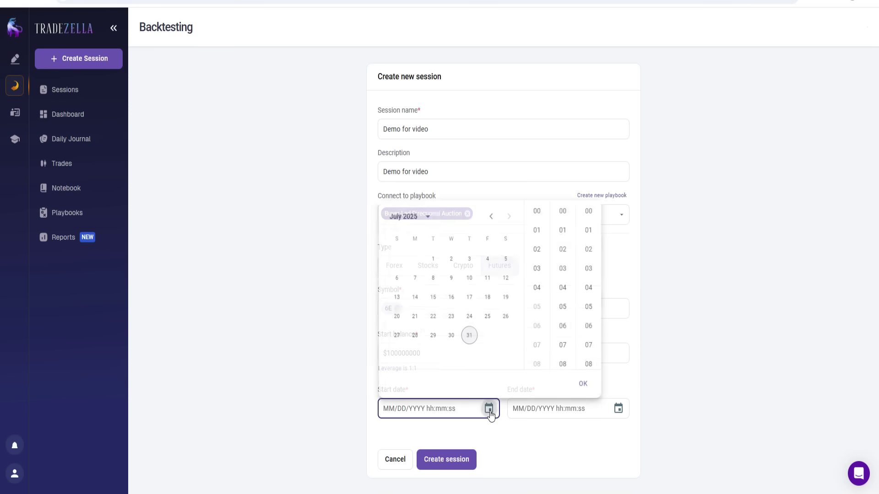
pyautogui.click(490, 214)
pyautogui.click(491, 214)
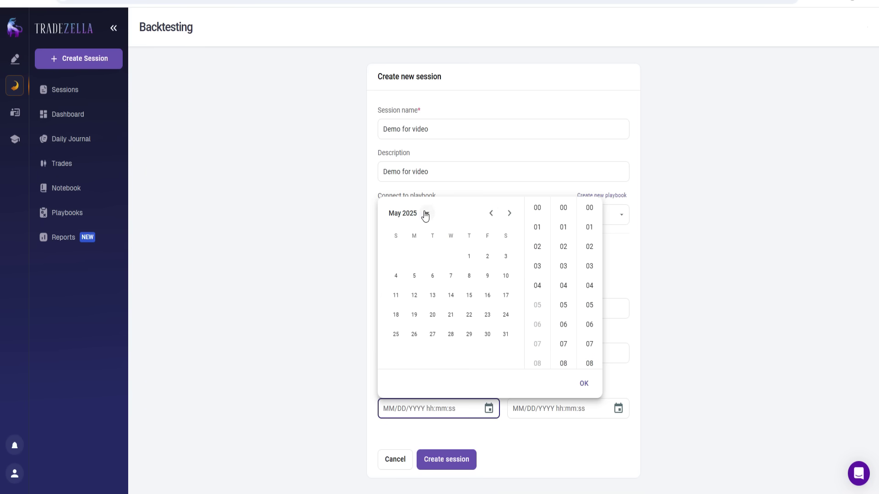
pyautogui.click(427, 214)
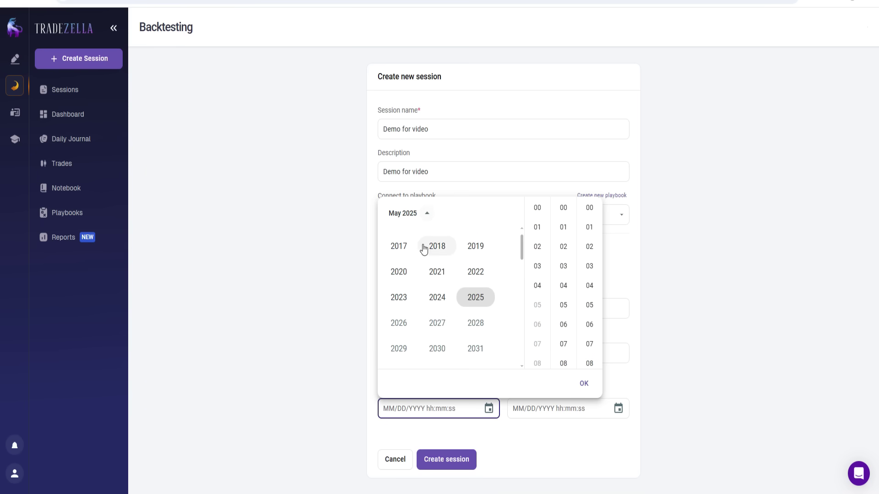
pyautogui.click(437, 298)
pyautogui.click(402, 270)
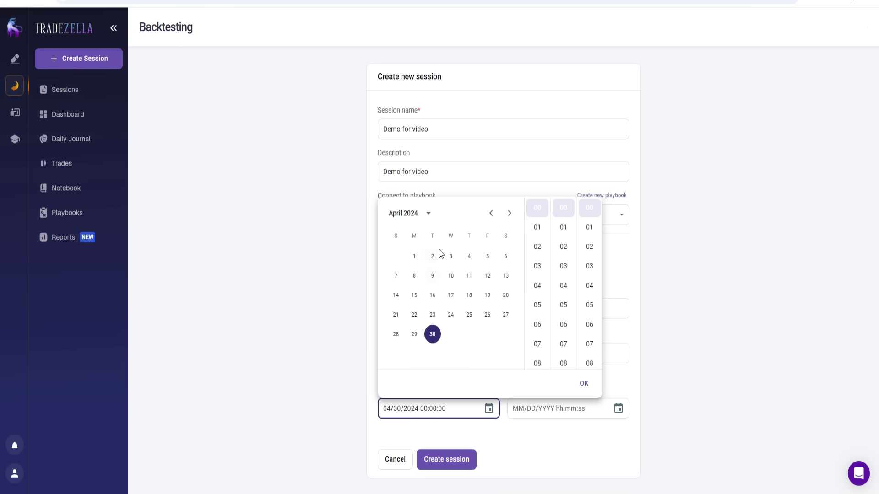
pyautogui.click(428, 214)
pyautogui.click(399, 296)
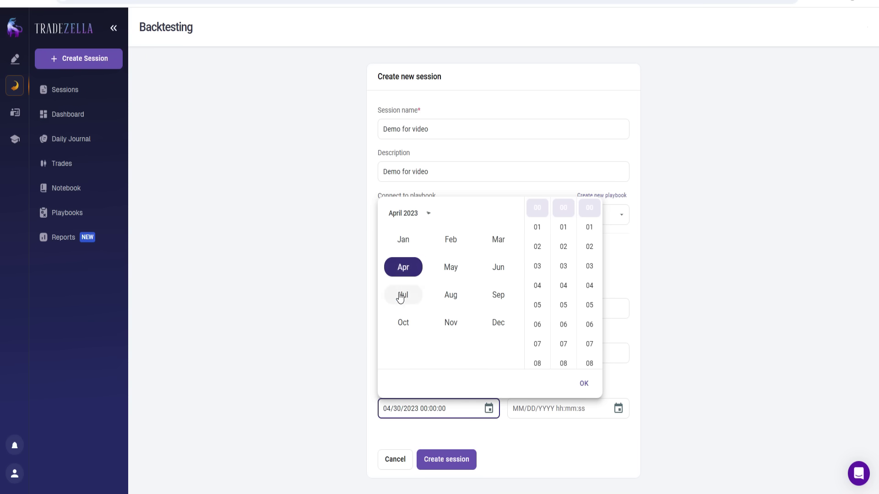
pyautogui.click(485, 245)
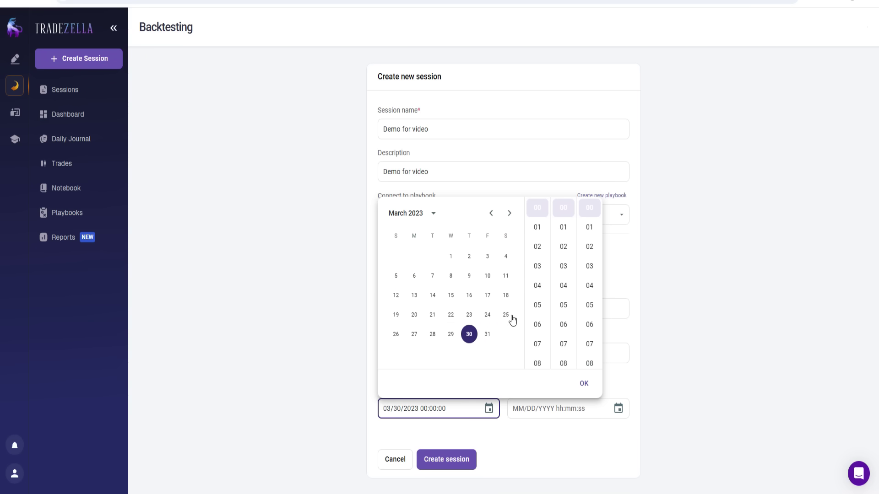
pyautogui.click(450, 257)
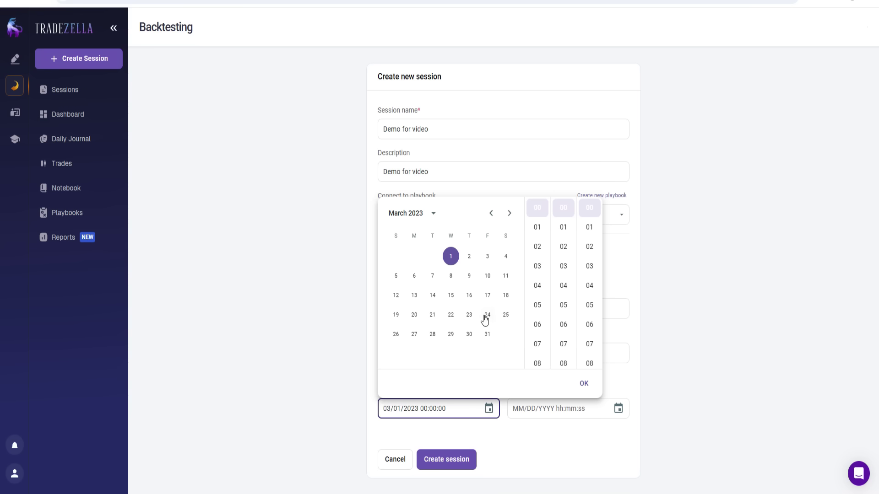
pyautogui.click(537, 229)
pyautogui.click(584, 383)
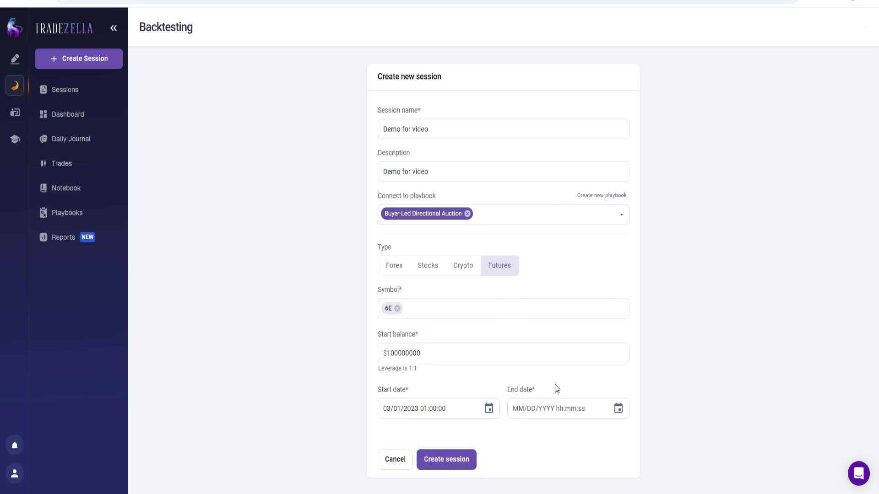
# Step: Set the end date to 03/31/2023 03:00:00 and create the session
pyautogui.click(618, 409)
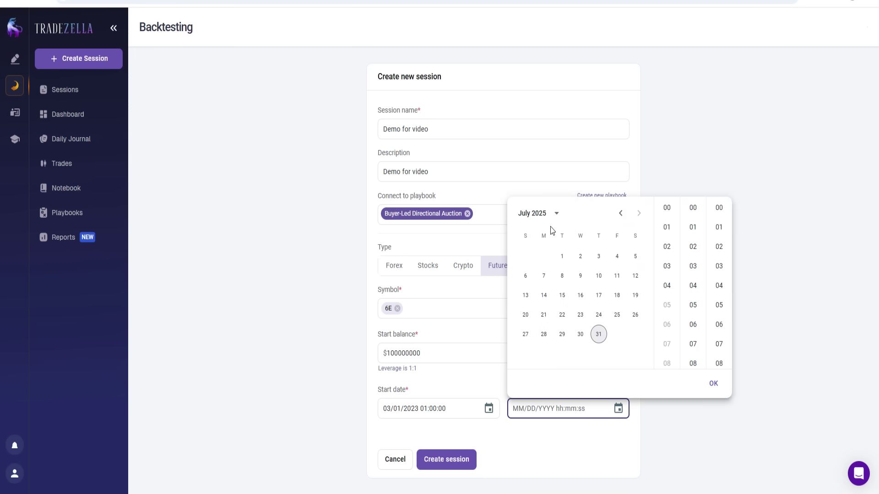
pyautogui.click(555, 213)
pyautogui.click(532, 241)
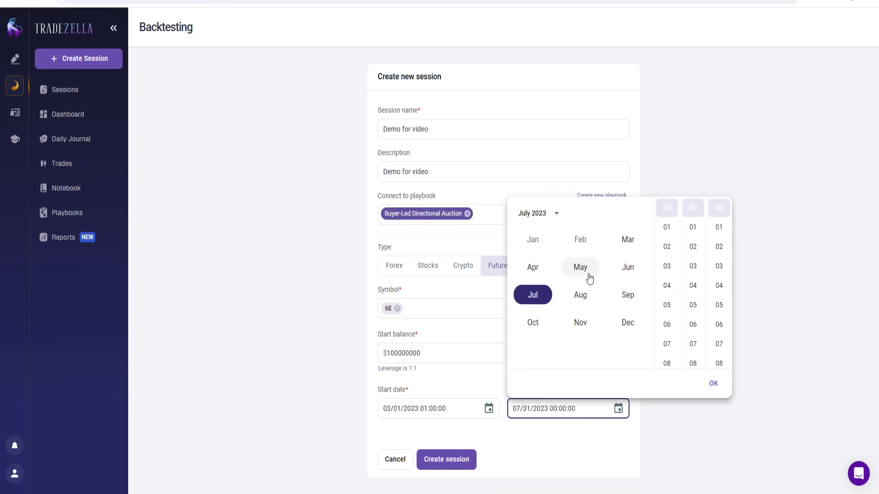
pyautogui.click(544, 267)
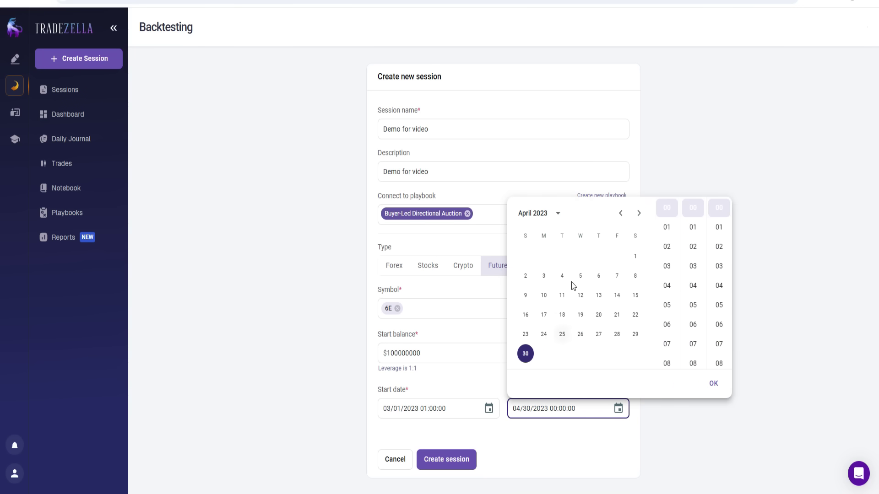
pyautogui.click(620, 213)
pyautogui.click(616, 335)
pyautogui.click(667, 266)
pyautogui.click(713, 385)
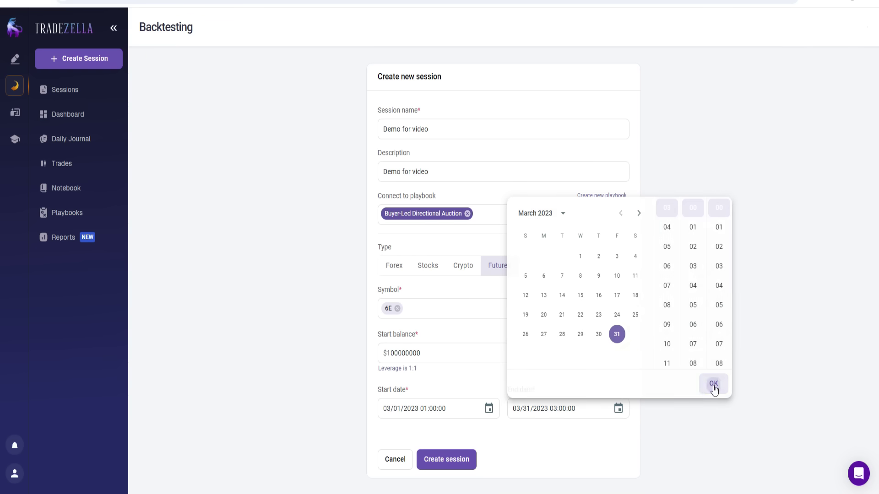
pyautogui.click(452, 459)
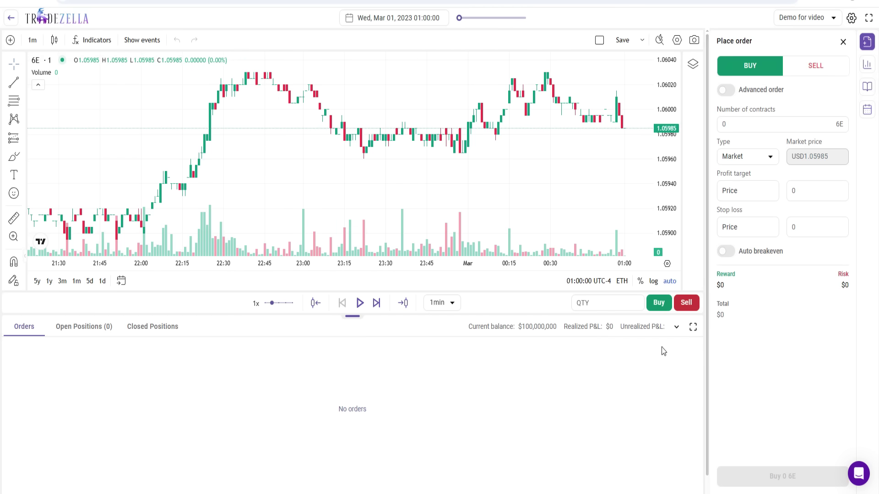
# Step: Collapse the orders area and play the 6E replay at 1x speed, pausing it at about 01:20
pyautogui.click(676, 328)
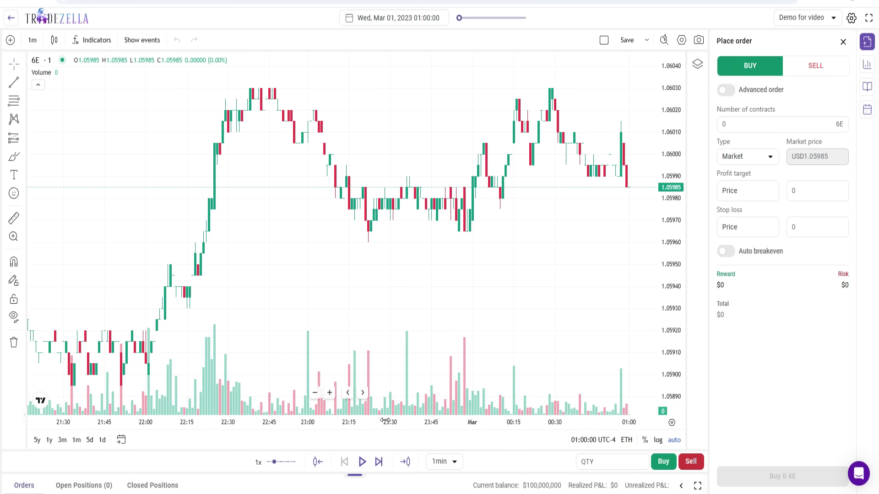
pyautogui.click(362, 461)
pyautogui.scroll(5, 553, 254)
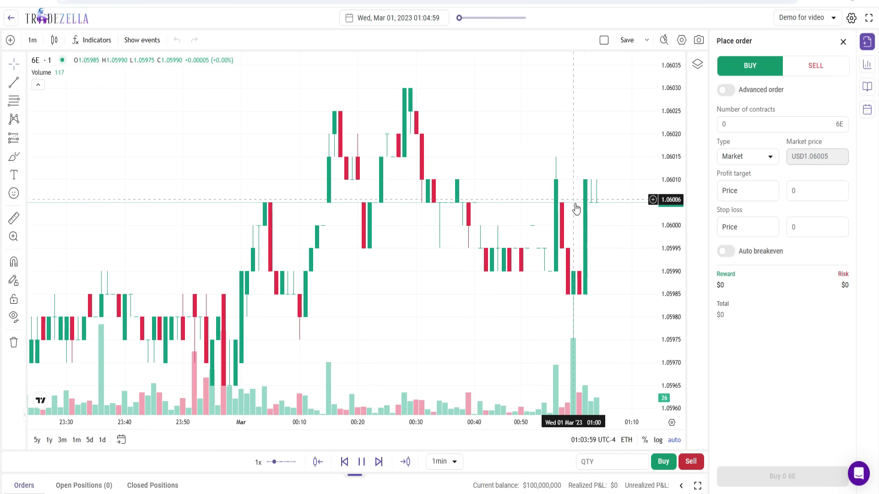
pyautogui.scroll(4, 561, 224)
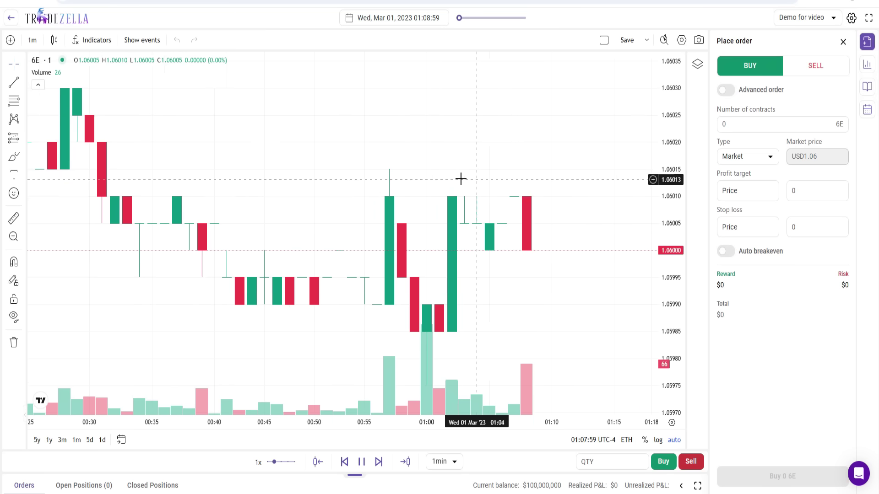
pyautogui.scroll(2, 467, 182)
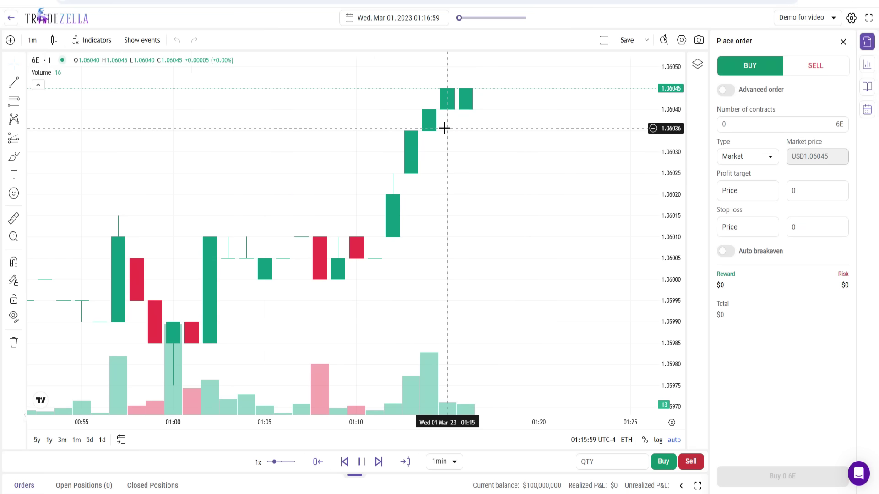
pyautogui.click(362, 463)
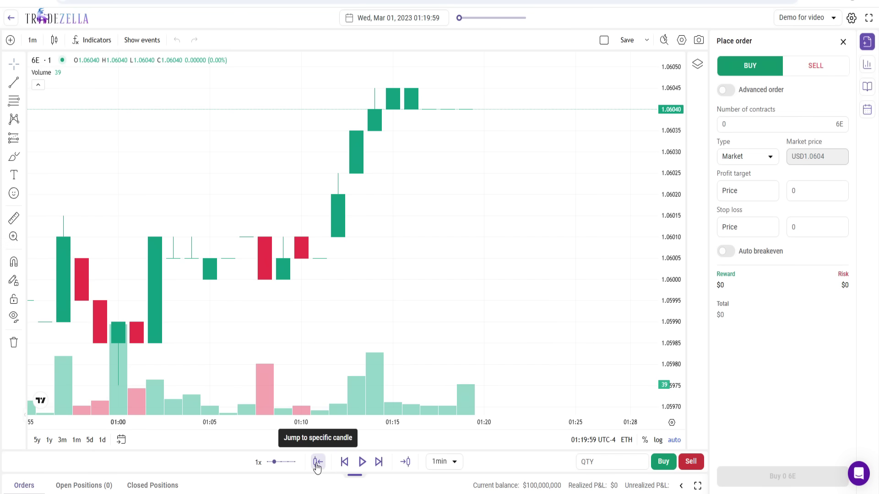
pyautogui.moveTo(275, 466)
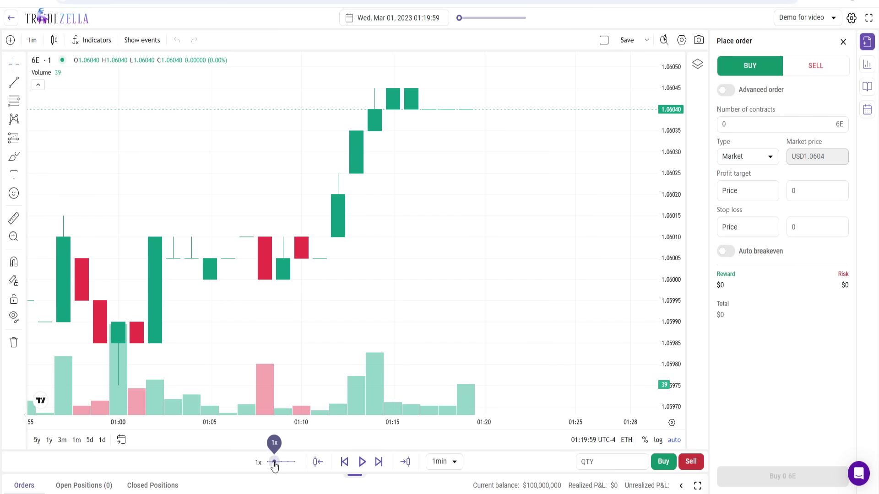
# Step: Set the replay speed to 5x and start playing the 6E chart replay
pyautogui.moveTo(279, 465); pyautogui.dragTo(288, 463)
pyautogui.scroll(-5, 386, 365)
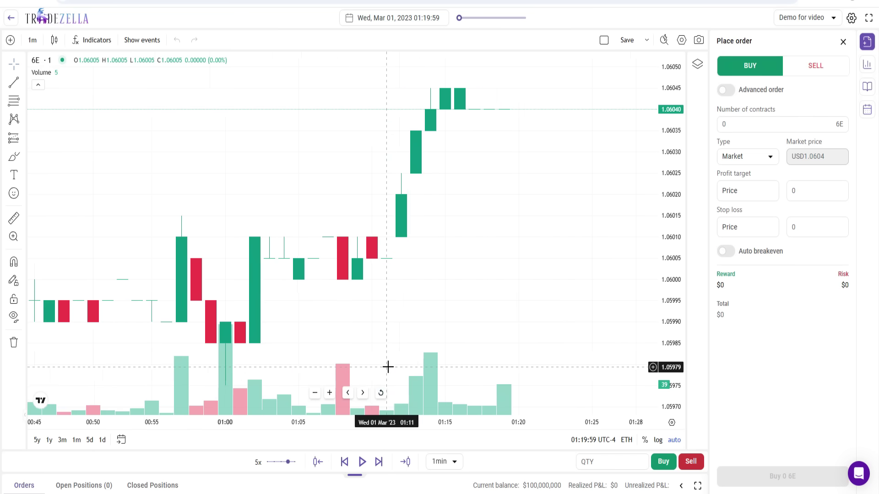
pyautogui.scroll(-6, 455, 222)
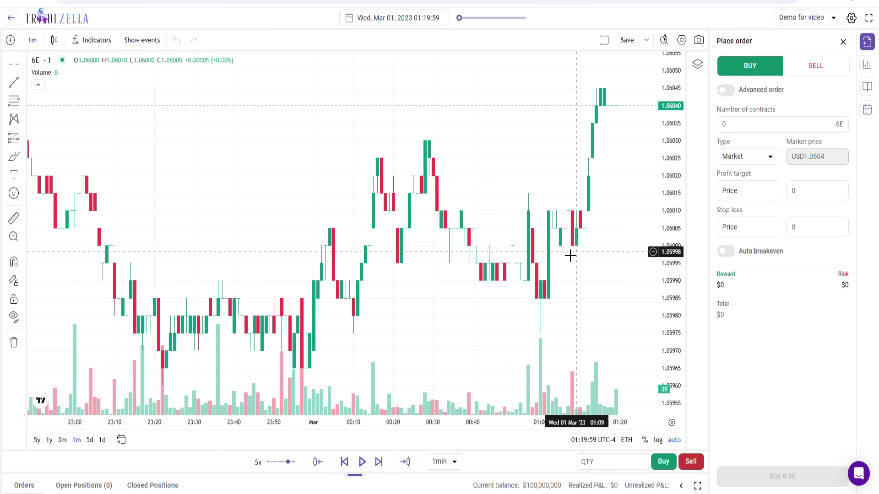
pyautogui.click(362, 462)
# Step: Raise the running replay's speed to 10x and pause it at about 01:59
pyautogui.moveTo(288, 463)
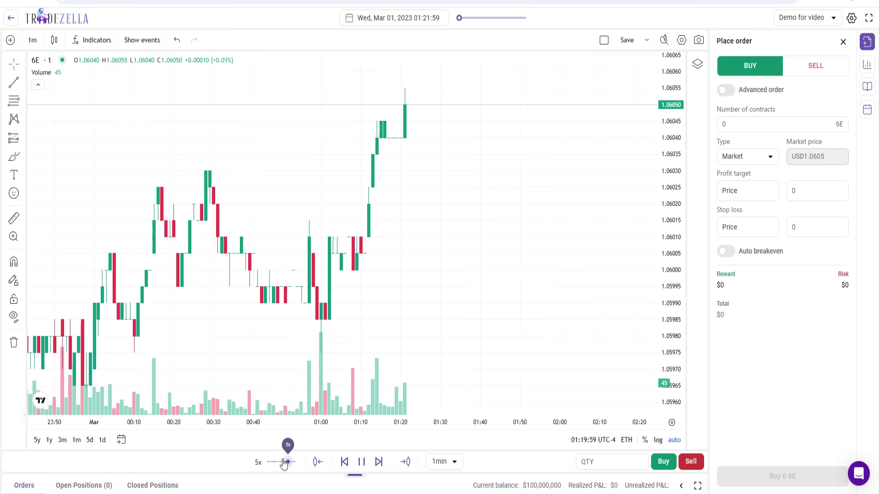
pyautogui.moveTo(288, 463); pyautogui.dragTo(295, 463)
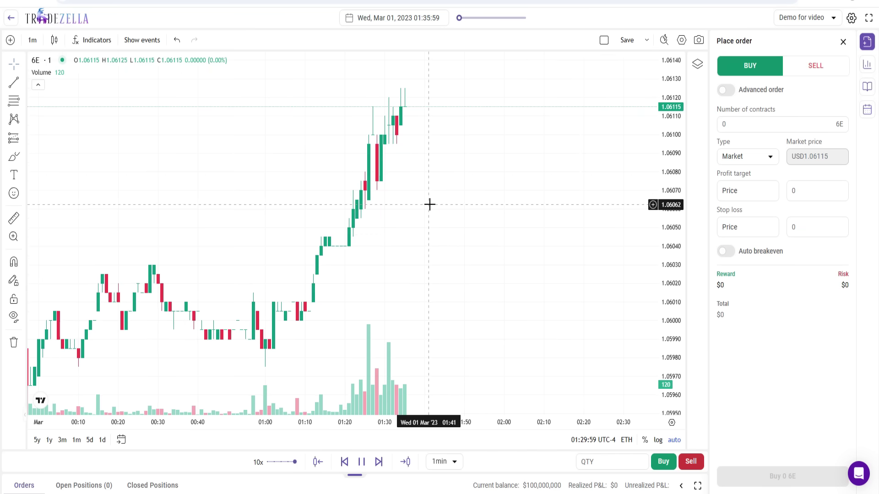
pyautogui.click(361, 462)
# Step: Play the replay at 1x speed and pause it at about 02:05
pyautogui.moveTo(295, 462); pyautogui.dragTo(274, 463)
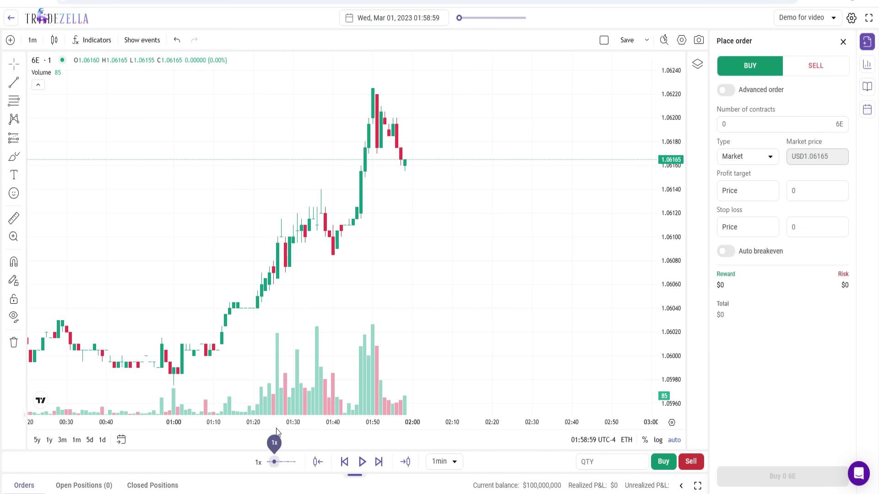
pyautogui.click(361, 462)
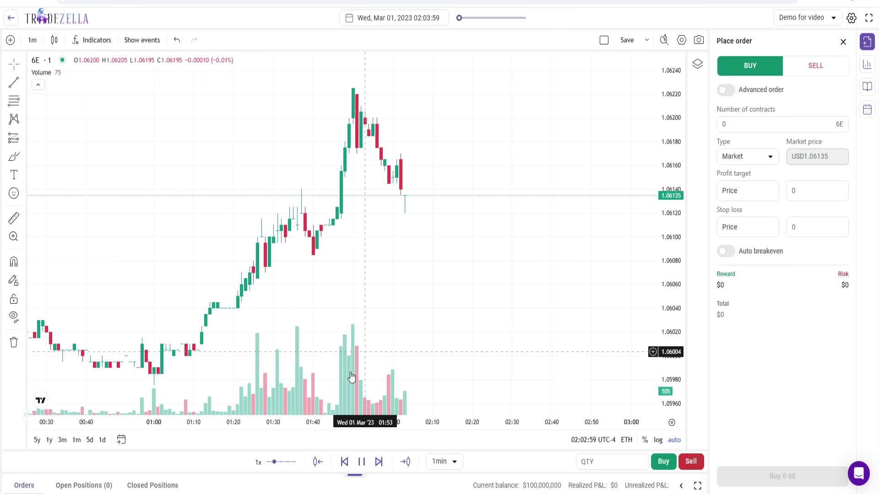
pyautogui.click(362, 462)
# Step: Examine the available replay step intervals, keeping 1min, and the chart's time interval options
pyautogui.click(459, 463)
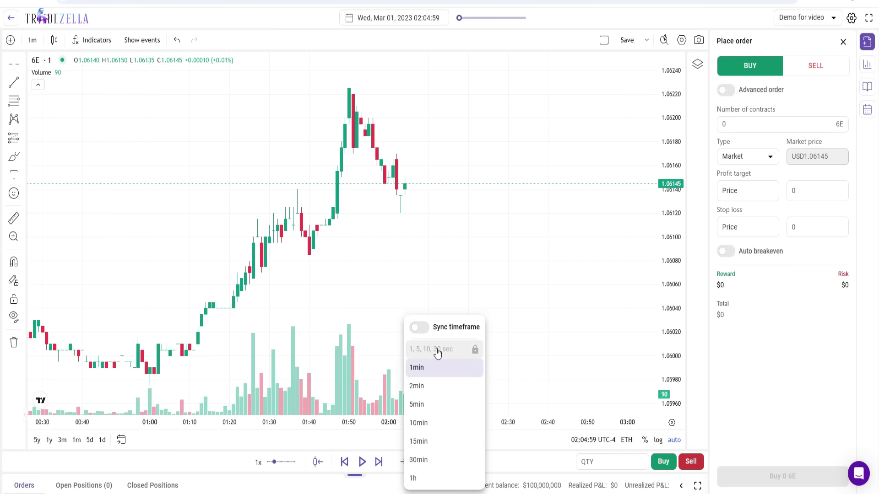
pyautogui.click(520, 457)
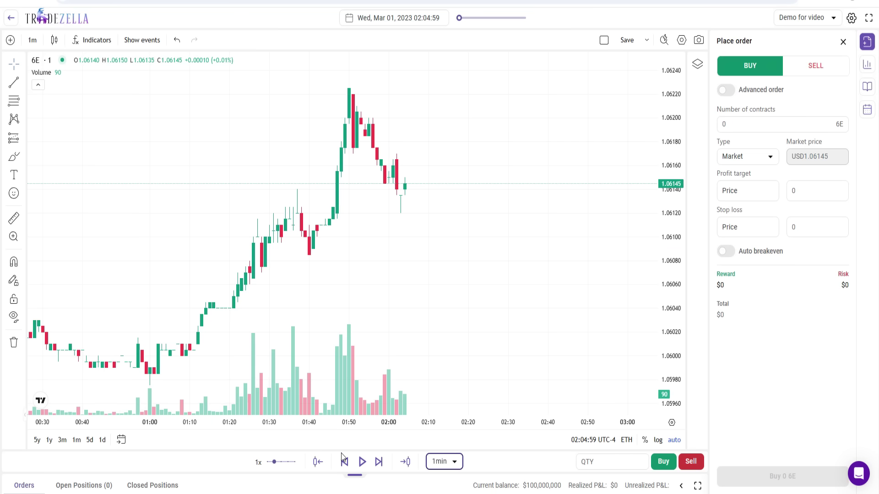
pyautogui.click(458, 471)
pyautogui.click(457, 460)
pyautogui.click(456, 463)
pyautogui.click(506, 465)
pyautogui.click(443, 462)
pyautogui.click(418, 368)
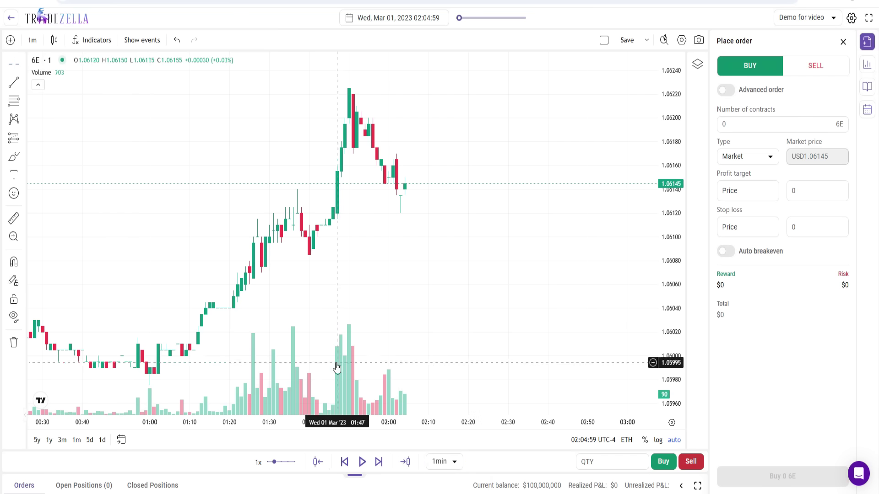
pyautogui.click(33, 41)
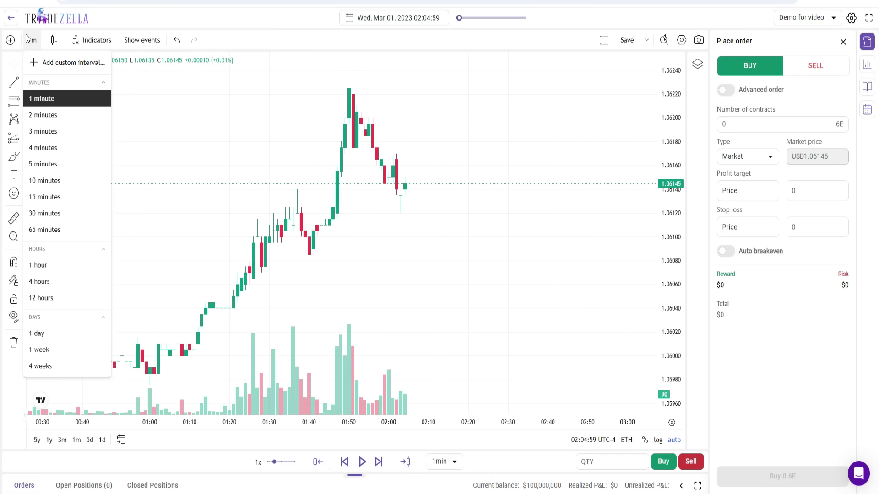
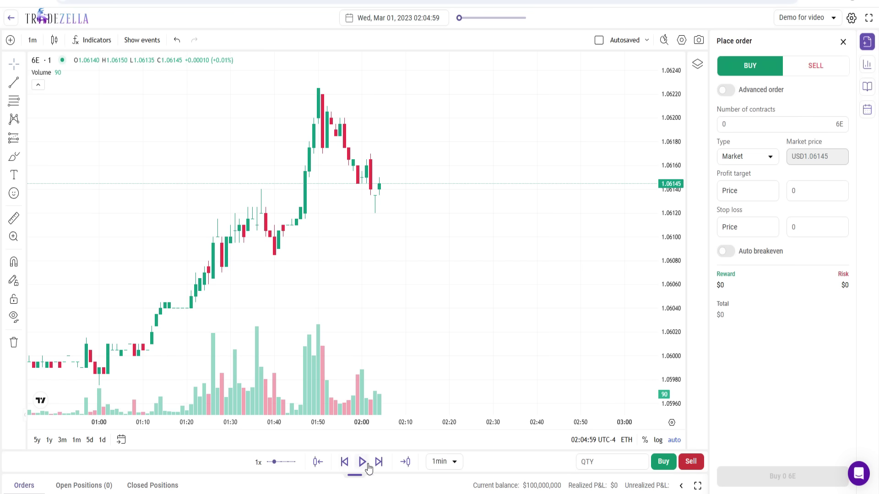
# Step: Play the replay in 10min steps until about 03:30, pause it and return the replay interval to 1min
pyautogui.click(440, 462)
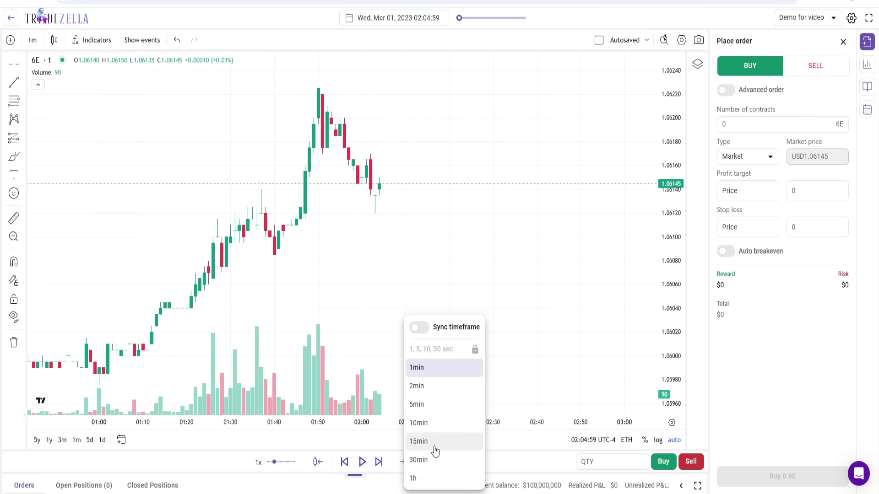
pyautogui.click(420, 423)
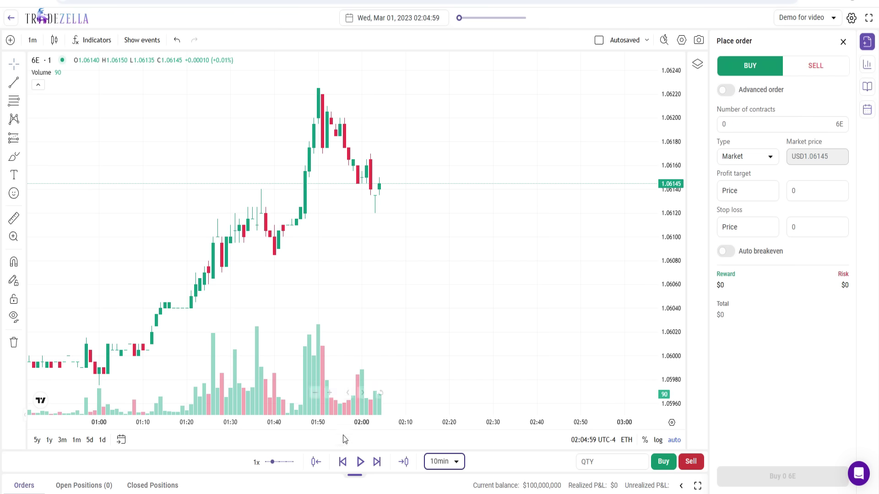
pyautogui.click(360, 462)
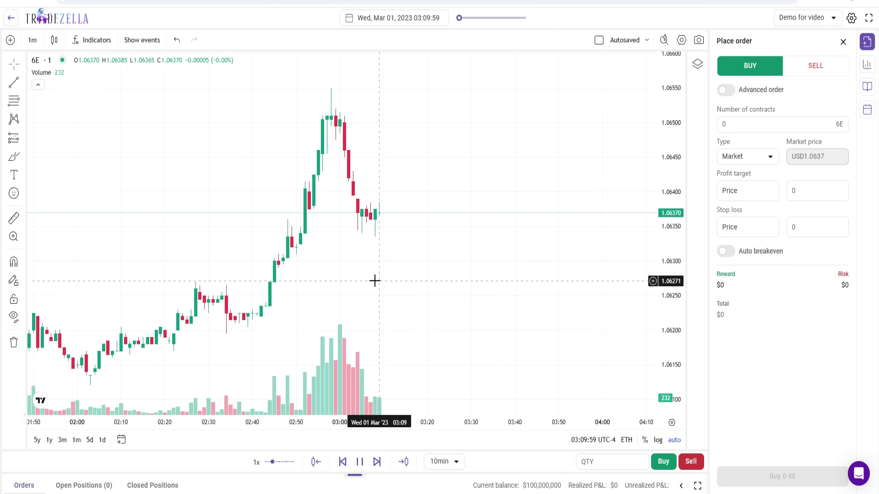
pyautogui.click(365, 462)
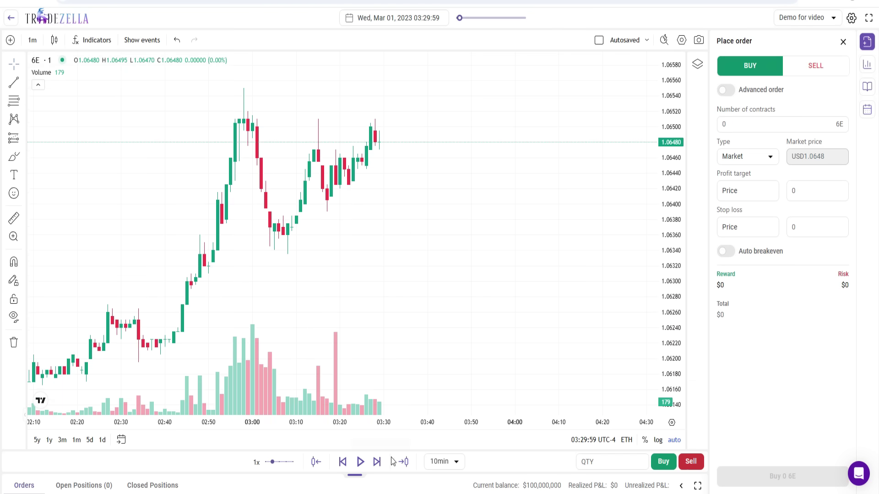
pyautogui.click(443, 461)
pyautogui.click(432, 375)
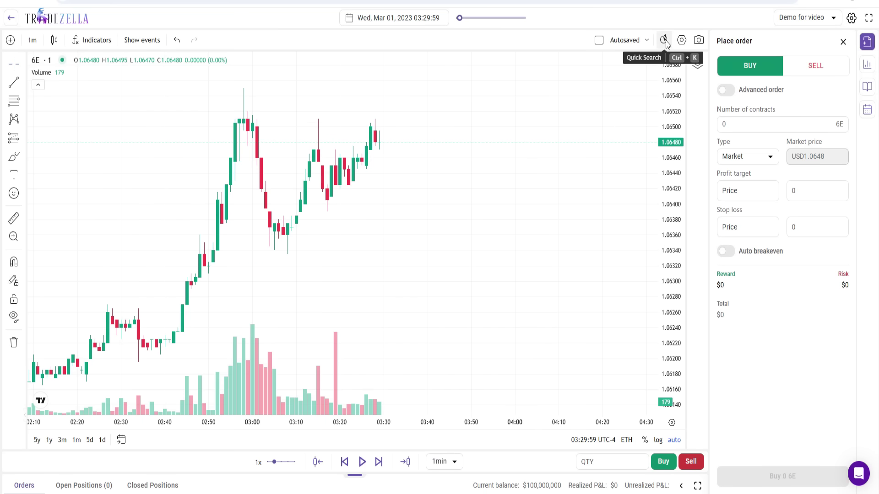
# Step: Examine the chart's symbol settings, including the candle body colour choices and the trading session options
pyautogui.click(682, 40)
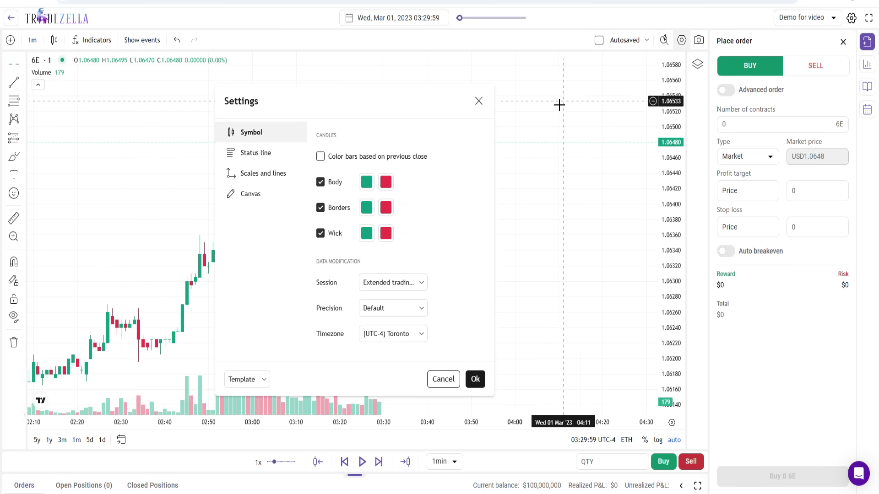
pyautogui.click(366, 184)
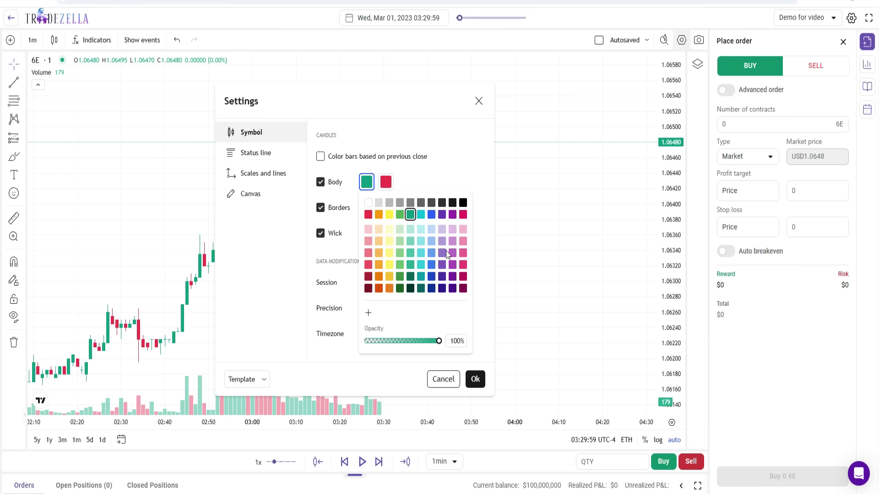
pyautogui.click(386, 182)
pyautogui.click(439, 187)
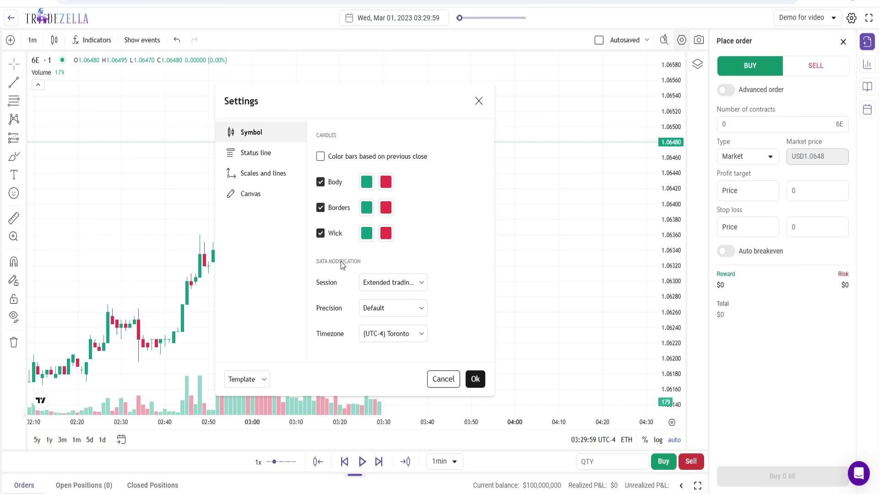
pyautogui.click(392, 282)
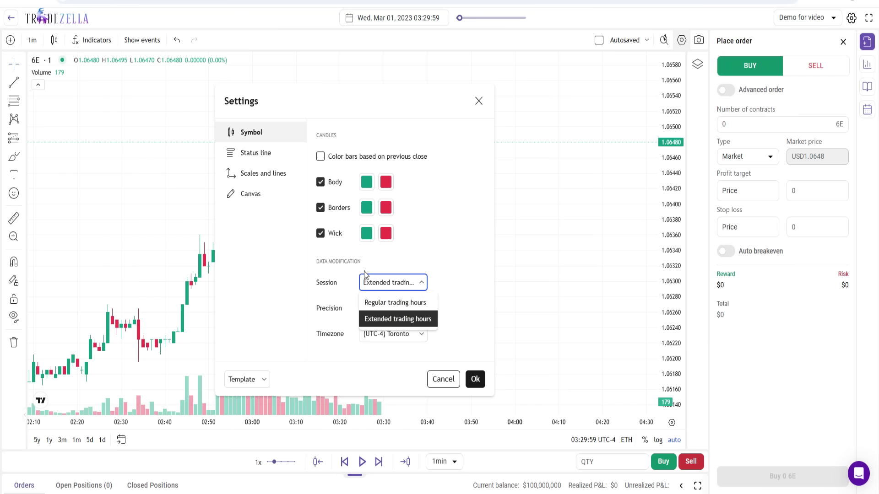
pyautogui.click(339, 282)
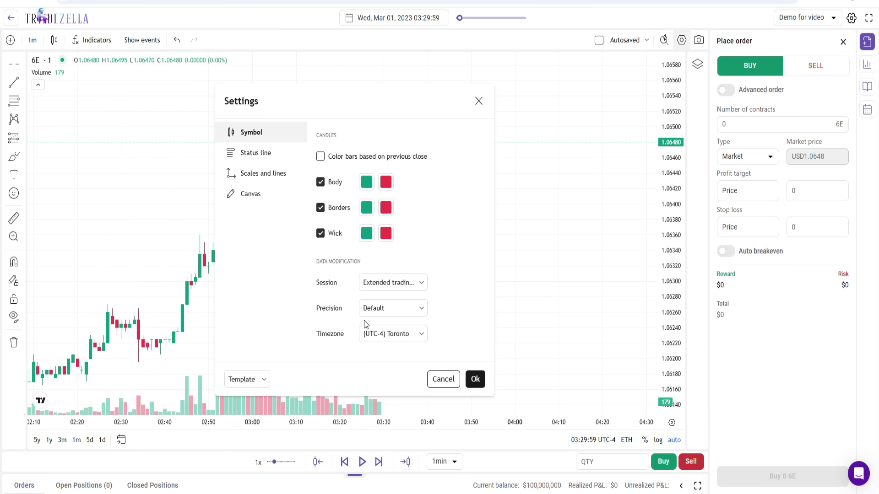
# Step: Review the status line, scales and lines, and canvas settings of the chart, and close the settings
pyautogui.click(254, 153)
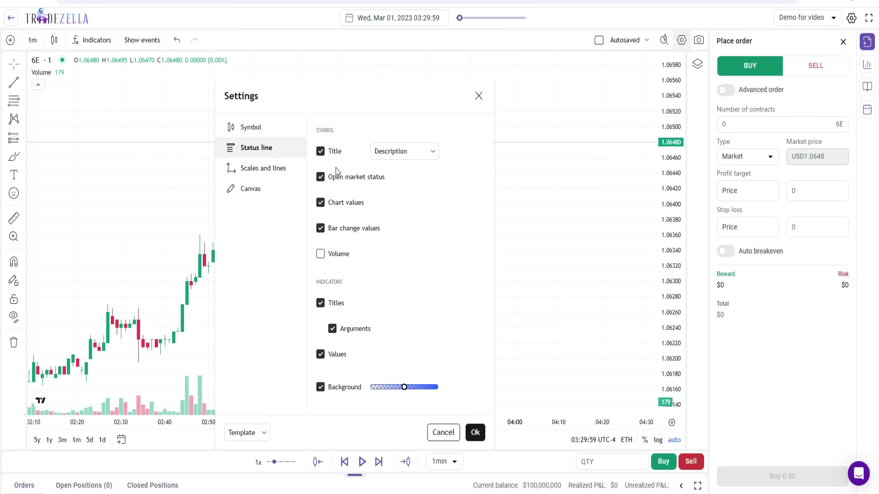
pyautogui.click(282, 170)
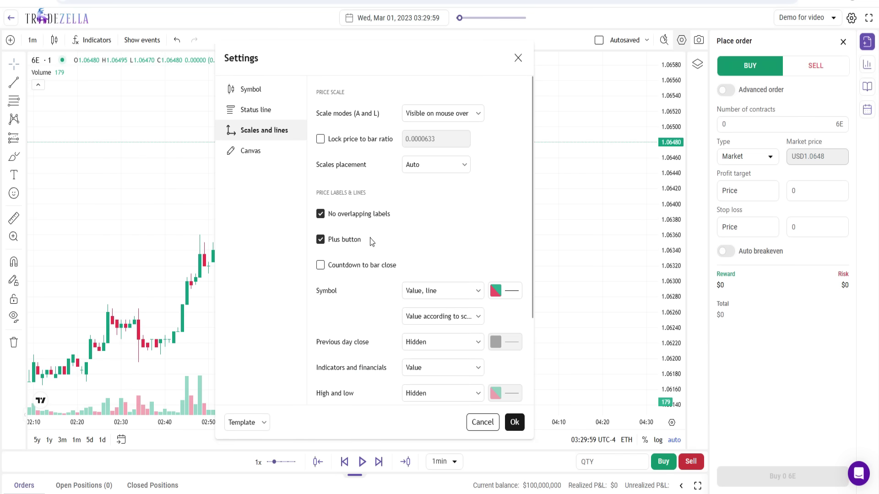
pyautogui.scroll(-1, 366, 247)
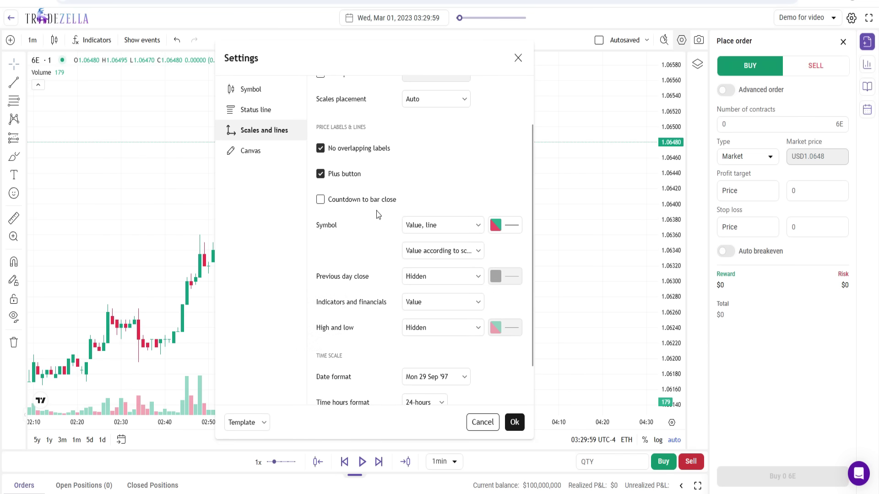
pyautogui.click(265, 154)
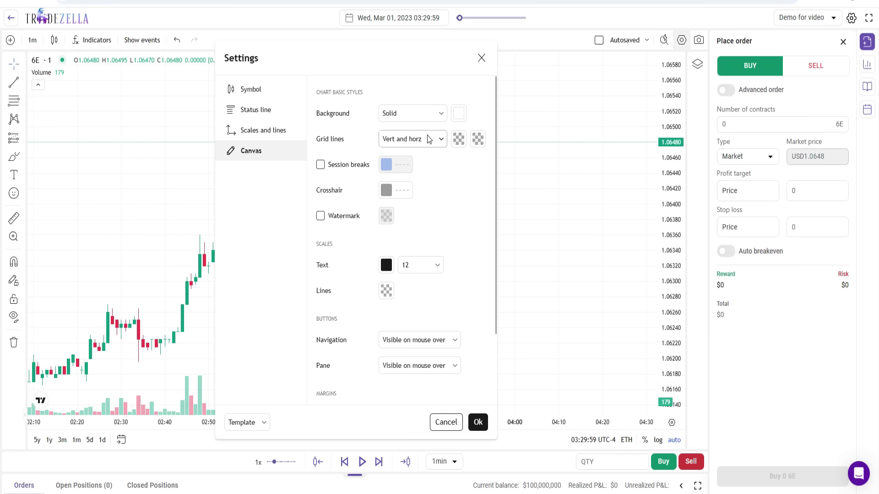
pyautogui.click(481, 57)
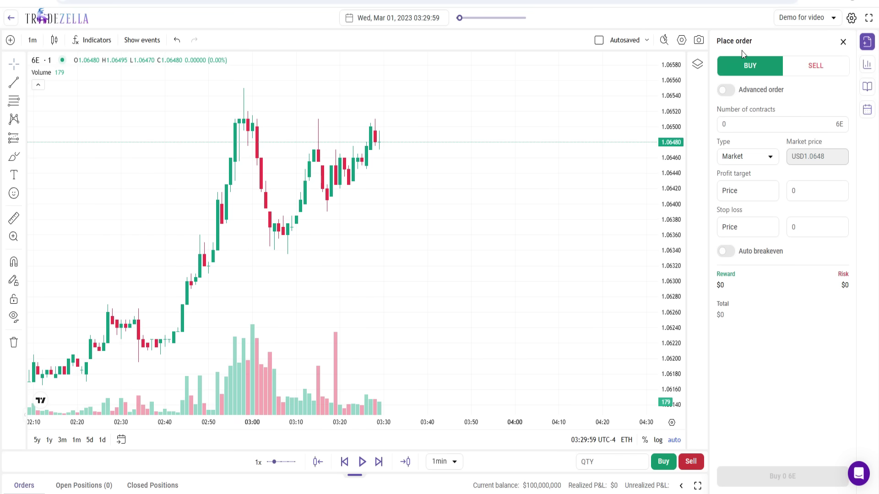
# Step: Review the session's balance overview, its journal notes and the economic calendar
pyautogui.click(867, 64)
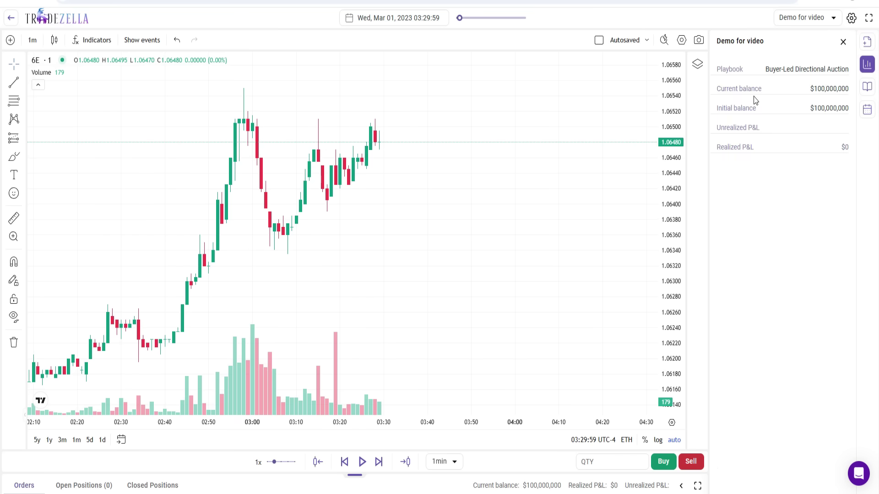
pyautogui.moveTo(790, 90); pyautogui.dragTo(804, 111)
pyautogui.click(804, 112)
pyautogui.click(868, 86)
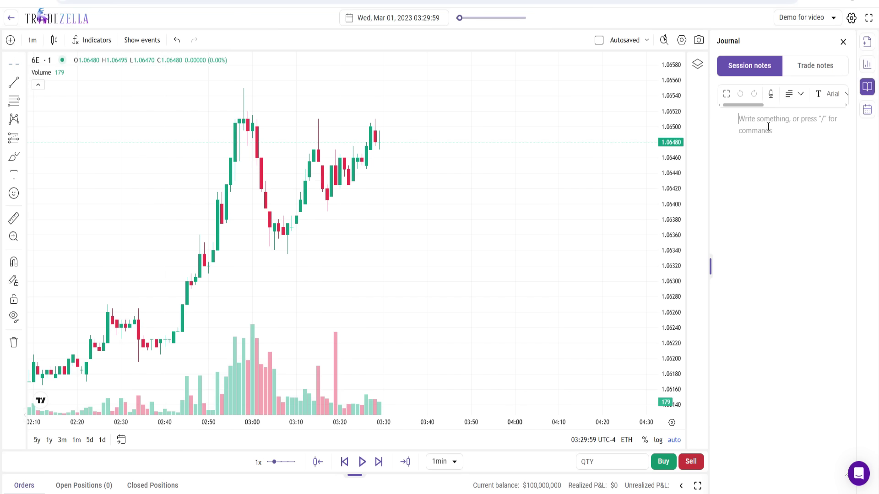
pyautogui.click(867, 109)
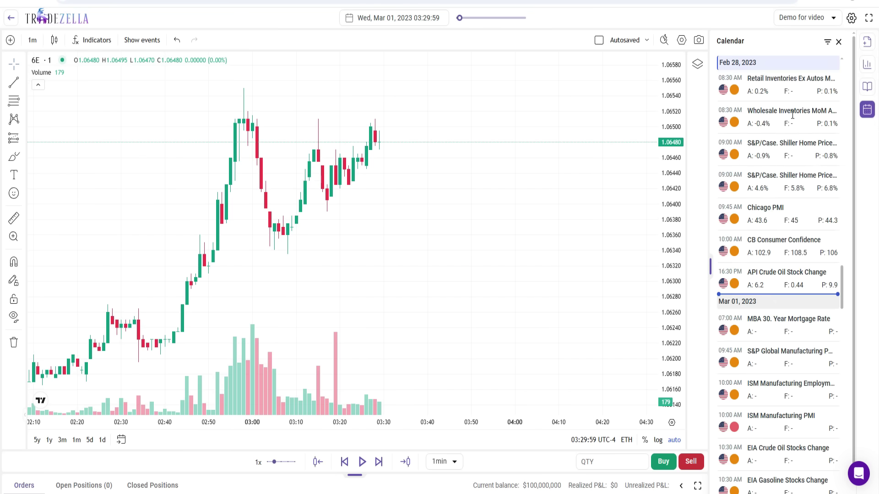
# Step: Return to the order form and examine the available order types, keeping Market
pyautogui.click(867, 42)
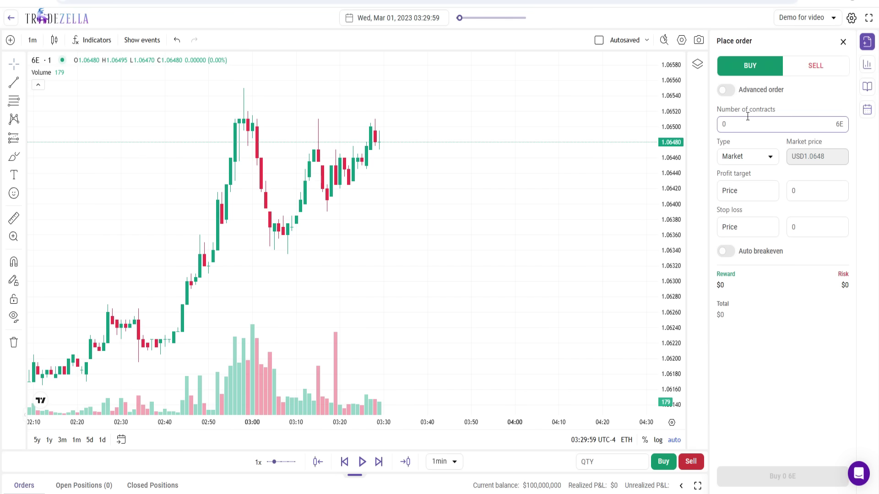
pyautogui.click(746, 161)
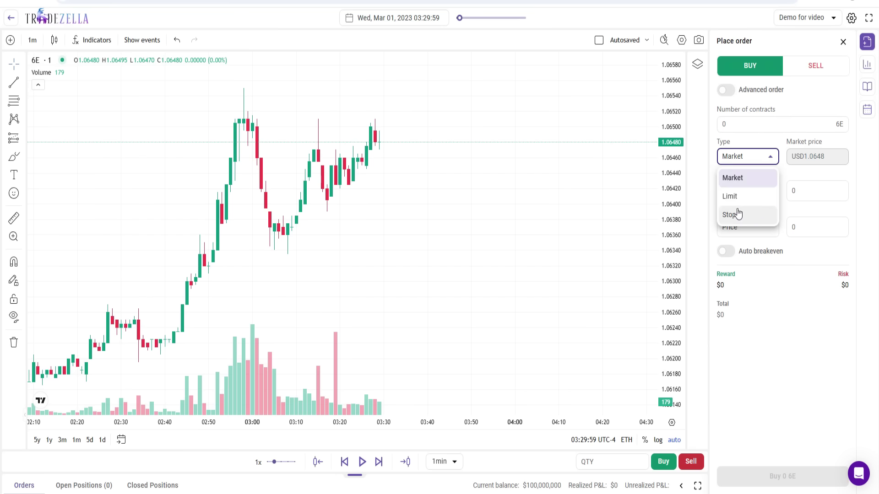
pyautogui.click(773, 144)
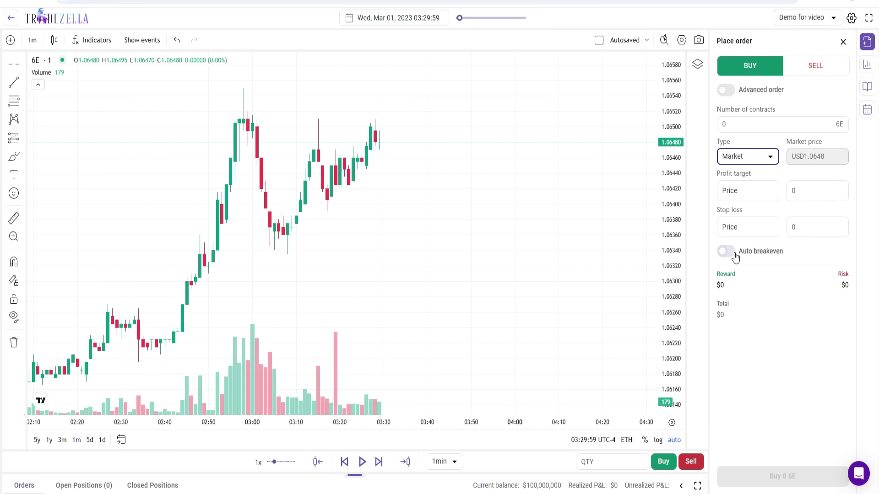
# Step: Enable Advanced order, set the maximum risk to 2% of the current balance and highlight the calculated risk amount
pyautogui.click(728, 91)
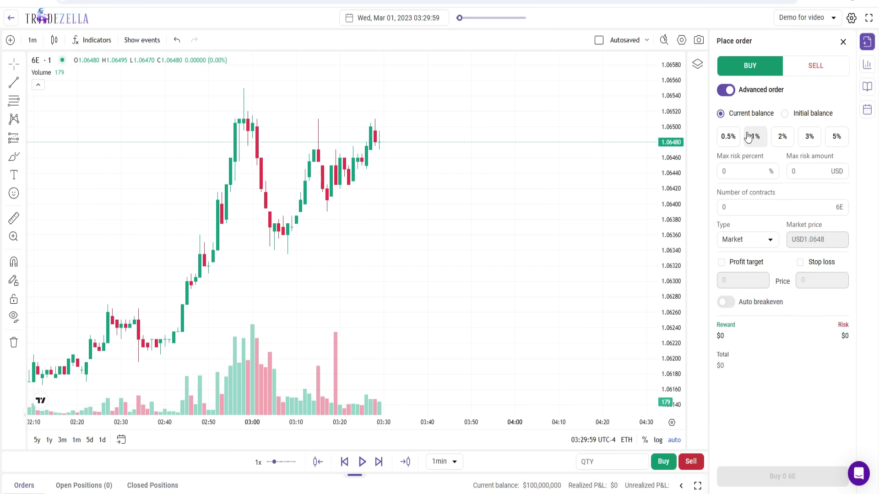
pyautogui.click(782, 138)
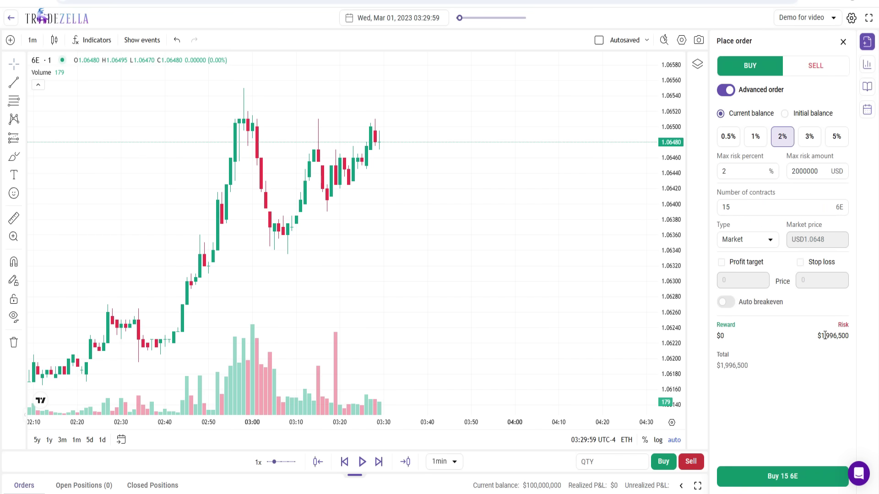
pyautogui.moveTo(821, 338); pyautogui.dragTo(850, 336)
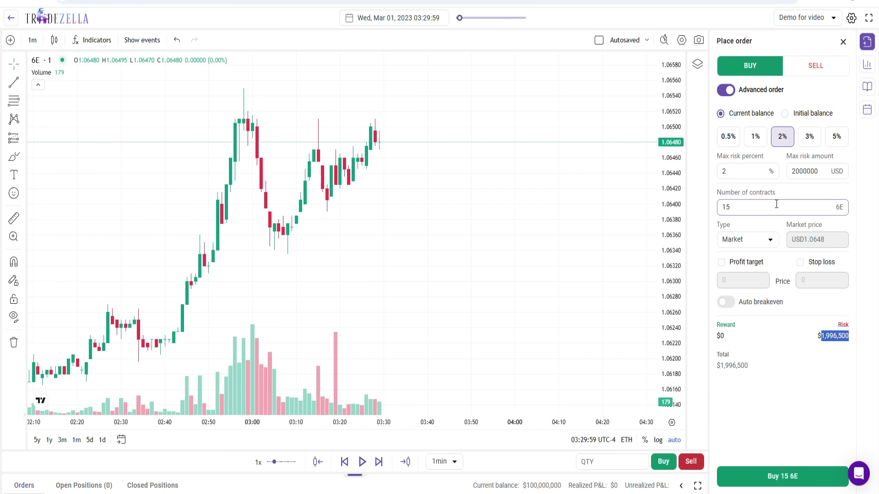
# Step: Buy 15 contracts of 6E at market, close the position after the replay has advanced, and collapse the positions list
pyautogui.click(777, 478)
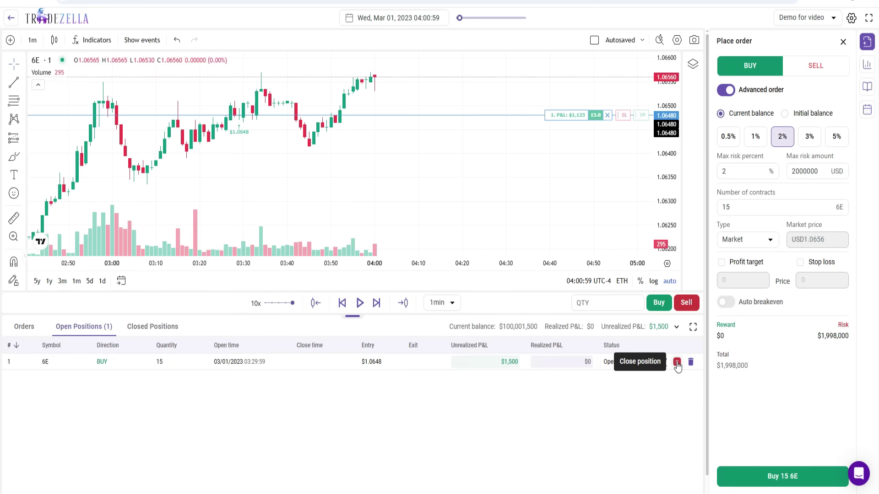
pyautogui.click(677, 363)
pyautogui.click(508, 305)
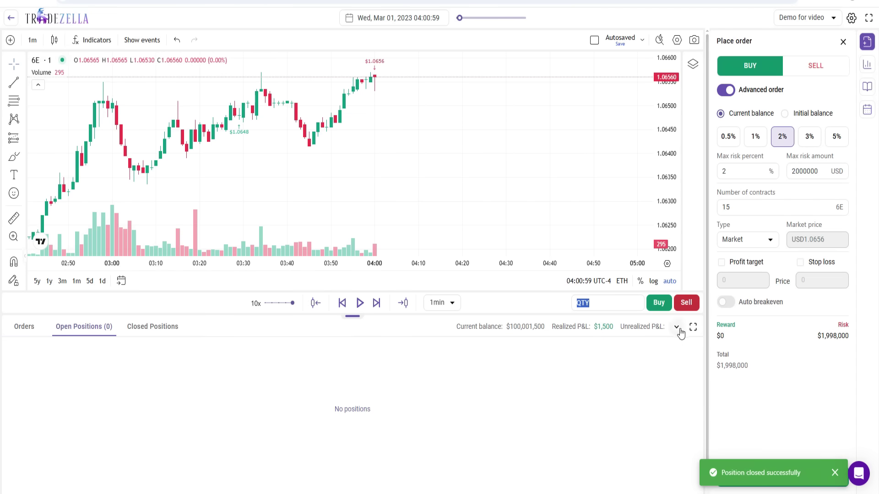
pyautogui.click(677, 327)
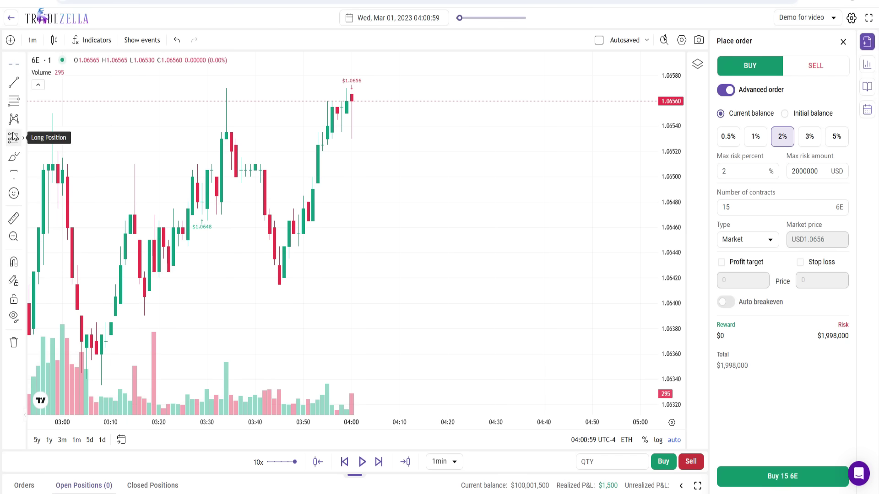
# Step: Place a Long Position projection just after the last candle, with its entry at about 1.06547
pyautogui.click(23, 64)
pyautogui.click(23, 65)
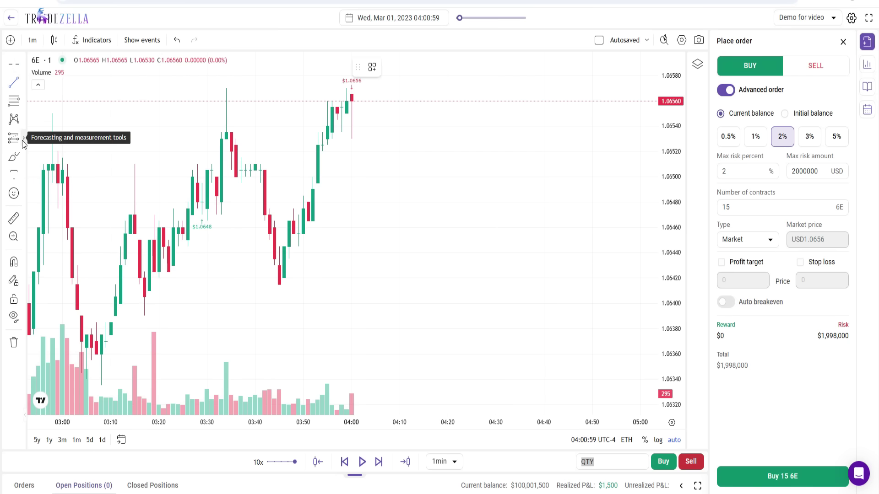
pyautogui.click(24, 141)
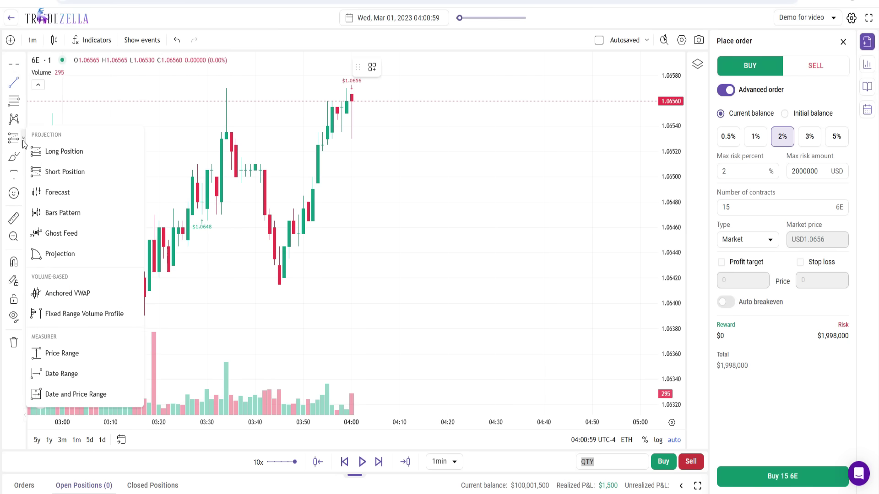
pyautogui.click(69, 152)
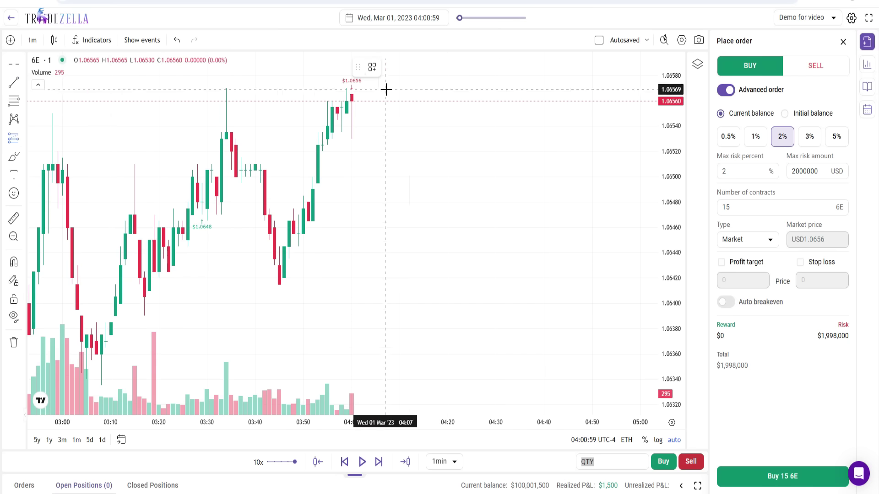
pyautogui.scroll(3, 302, 124)
pyautogui.click(237, 131)
pyautogui.scroll(5, 376, 190)
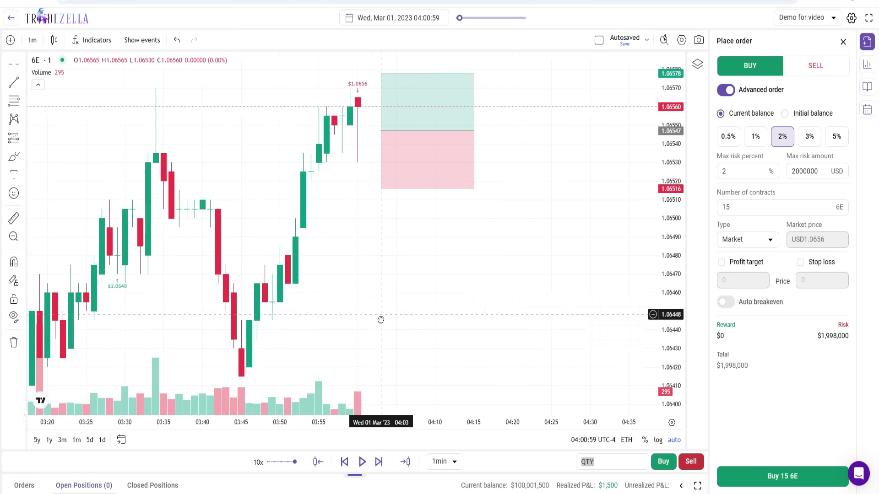
pyautogui.scroll(-3, 429, 196)
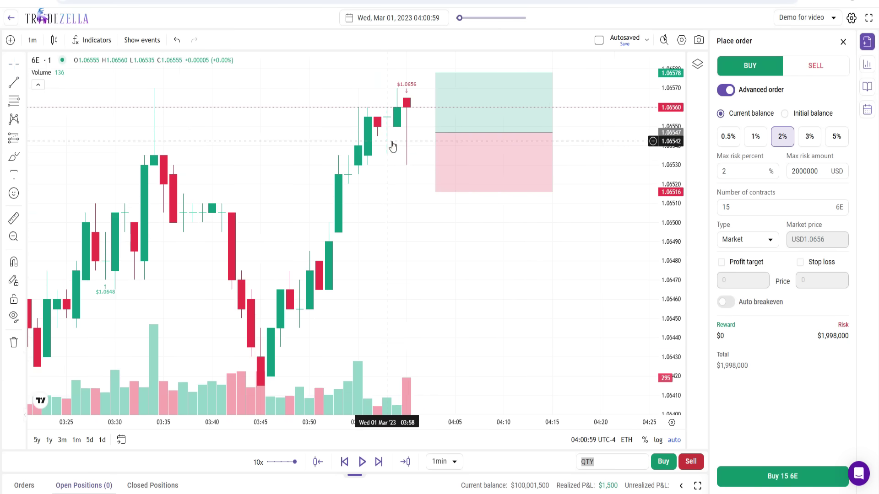
# Step: Adjust the long position's target to about 1.06559 and its stop to about 1.06524, filling the order's profit target and stop loss
pyautogui.moveTo(435, 73); pyautogui.dragTo(436, 69)
pyautogui.scroll(2, 432, 140)
pyautogui.scroll(1, 432, 140)
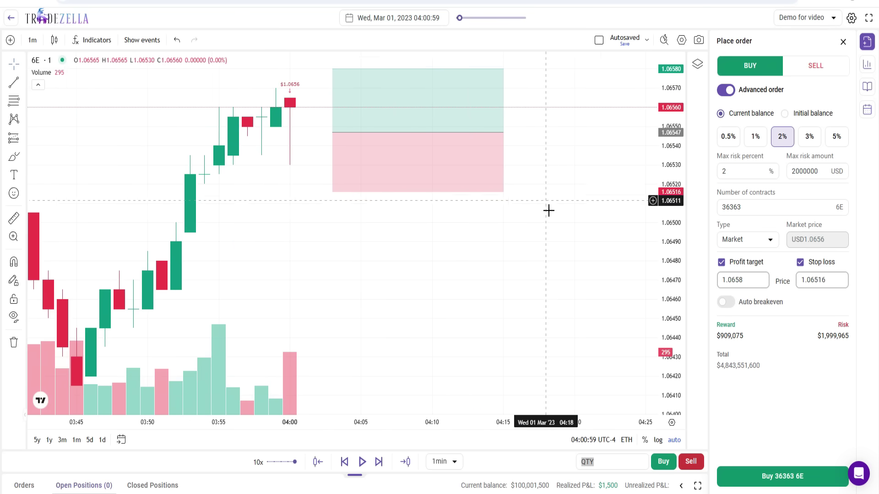
pyautogui.moveTo(331, 69); pyautogui.dragTo(332, 109)
pyautogui.moveTo(332, 192)
pyautogui.mouseDown()
pyautogui.moveTo(341, 152)
pyautogui.moveTo(342, 180)
pyautogui.mouseUp()
pyautogui.scroll(-4, 298, 287)
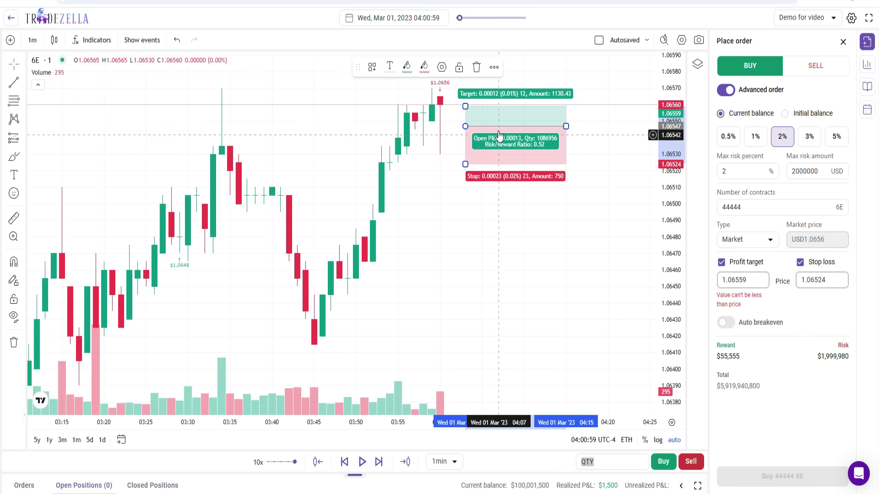
# Step: Delete the long position drawing from the chart and reduce the replay speed
pyautogui.click(476, 67)
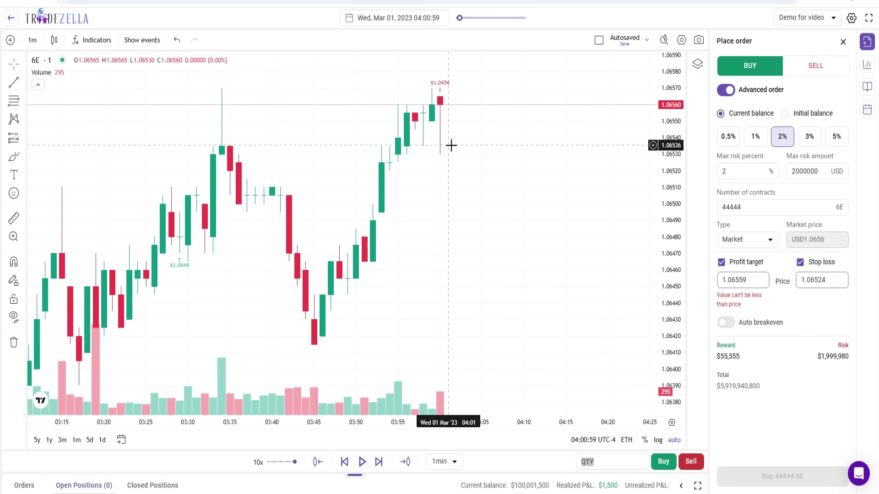
pyautogui.scroll(-1, 428, 191)
pyautogui.scroll(-1, 390, 240)
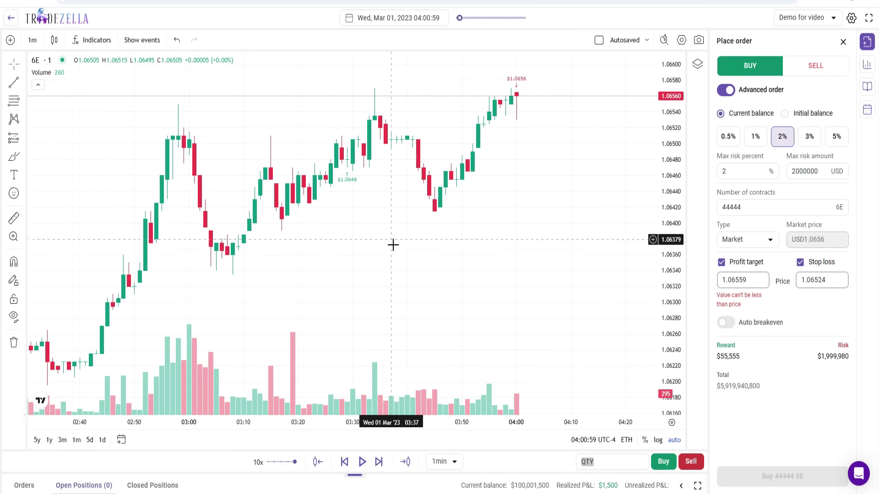
pyautogui.scroll(-1, 392, 245)
pyautogui.moveTo(296, 465); pyautogui.dragTo(275, 465)
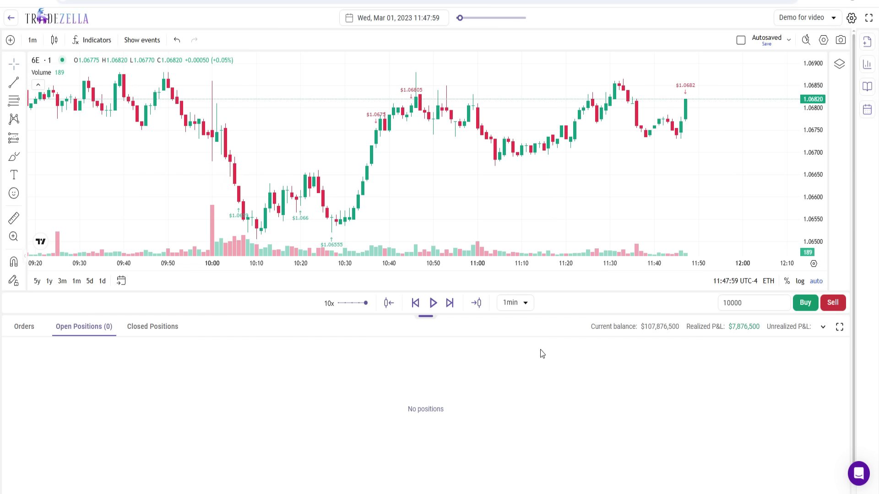
# Step: Collapse the positions list and skip the replay ahead to around the middle of the session timeline
pyautogui.click(822, 328)
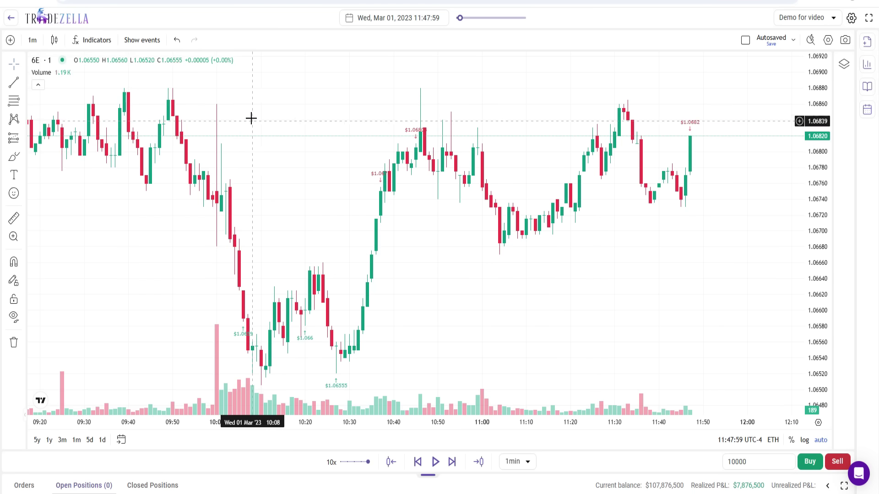
pyautogui.click(488, 18)
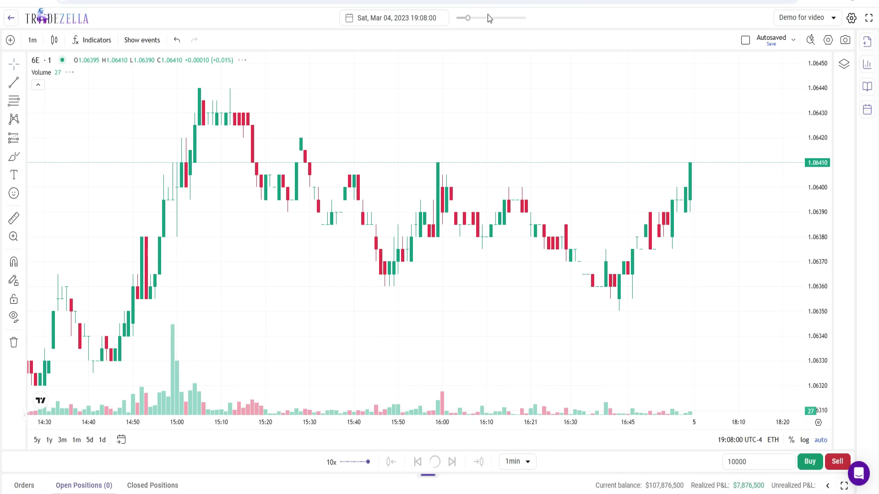
pyautogui.moveTo(488, 29); pyautogui.dragTo(492, 20)
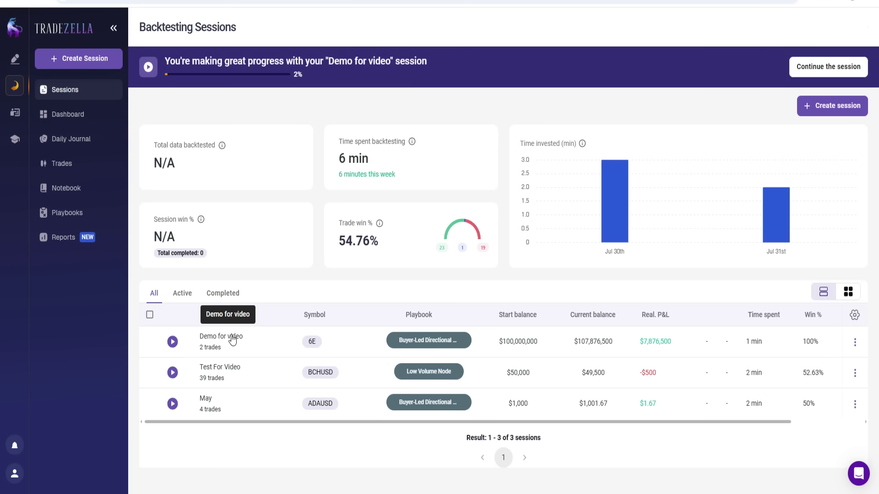
# Step: Open the dashboard for the Demo for video session and examine its performance cards, recent trades and monthly calendar
pyautogui.click(855, 342)
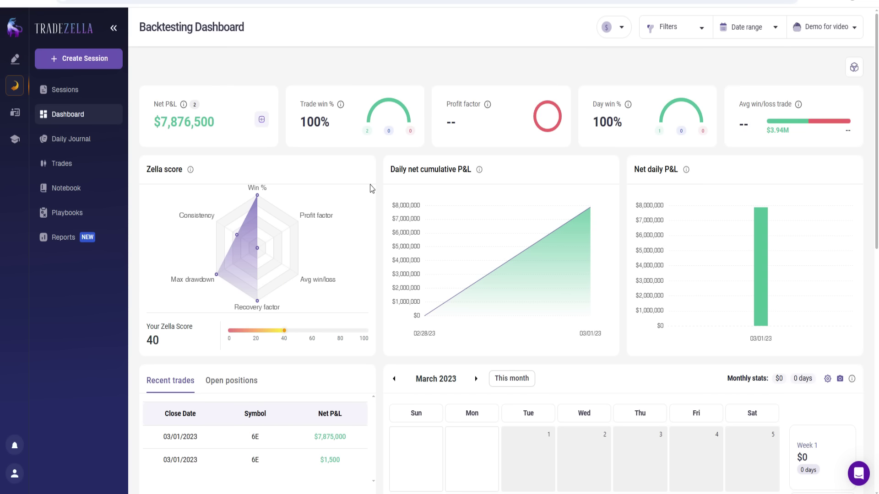
pyautogui.scroll(-7, 395, 244)
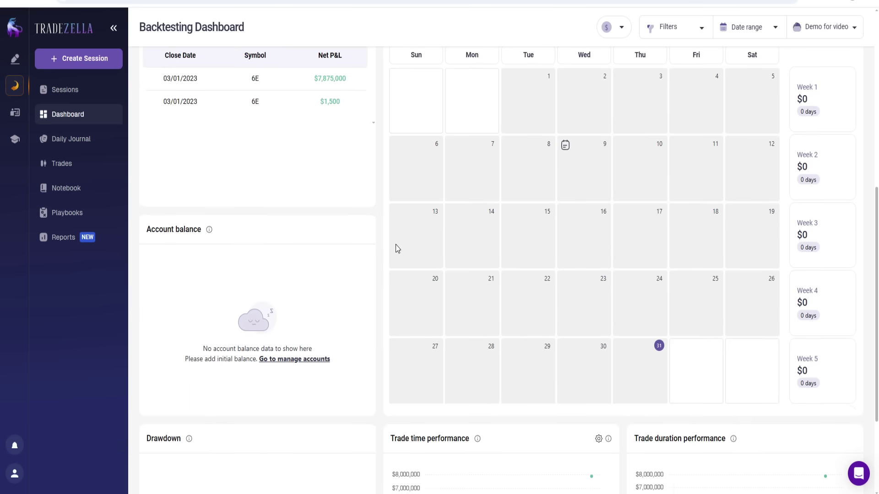
pyautogui.scroll(7, 355, 233)
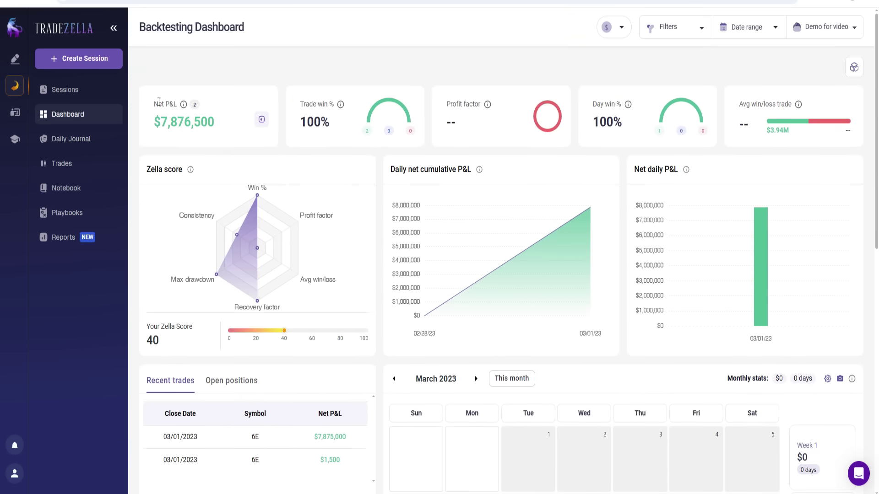
pyautogui.scroll(-10, 328, 173)
pyautogui.scroll(4, 341, 198)
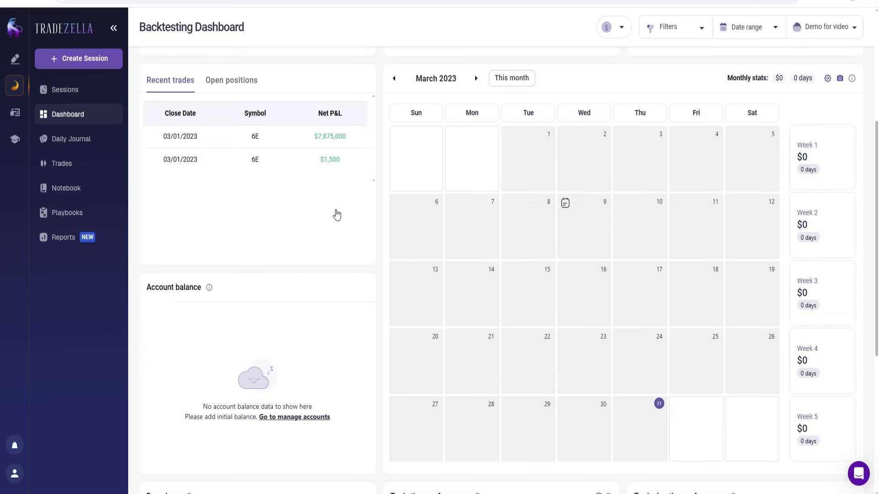
pyautogui.scroll(6, 337, 215)
# Step: Review the session's daily journal and trade log, including the detailed stats of the 6E trade entered at $1.0659
pyautogui.click(76, 139)
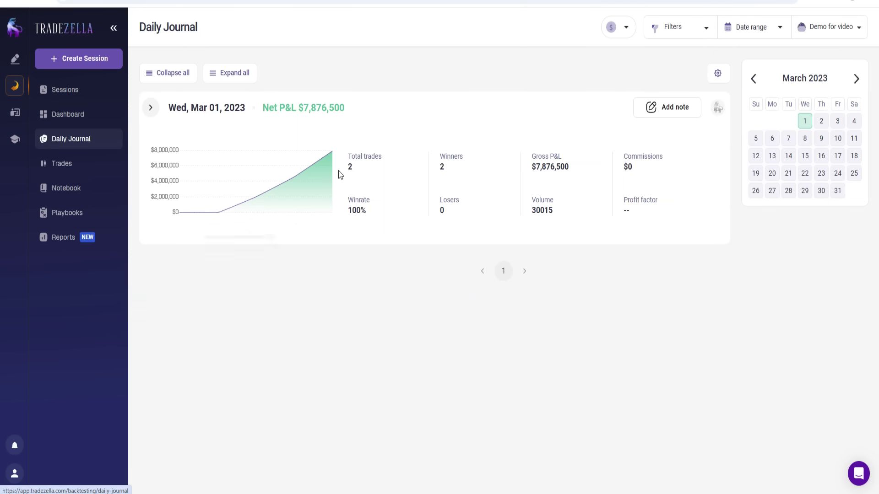
pyautogui.click(80, 164)
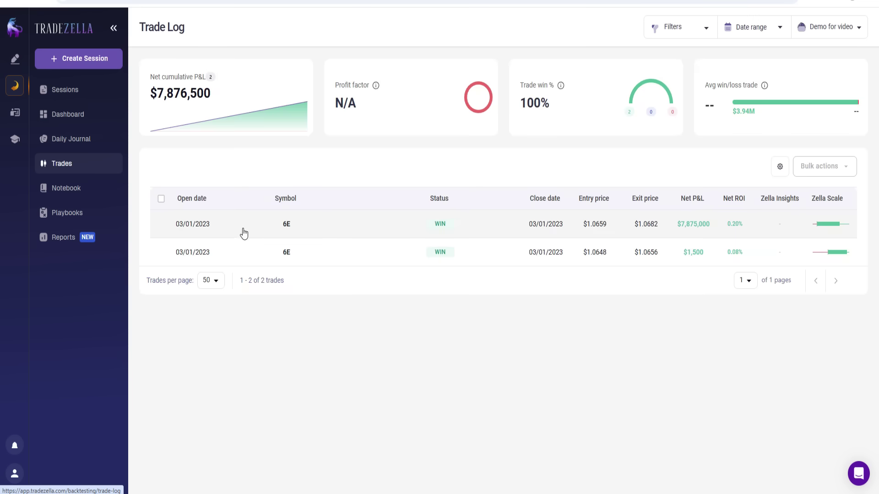
pyautogui.click(245, 234)
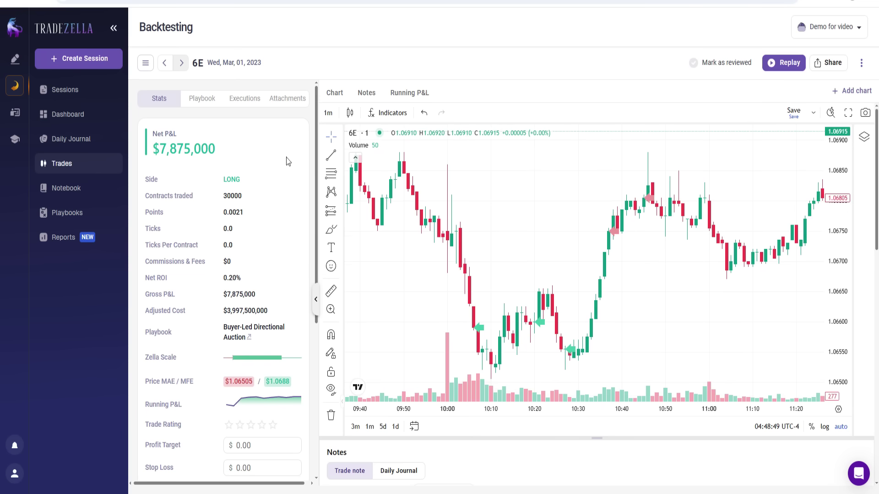
pyautogui.scroll(-5, 248, 184)
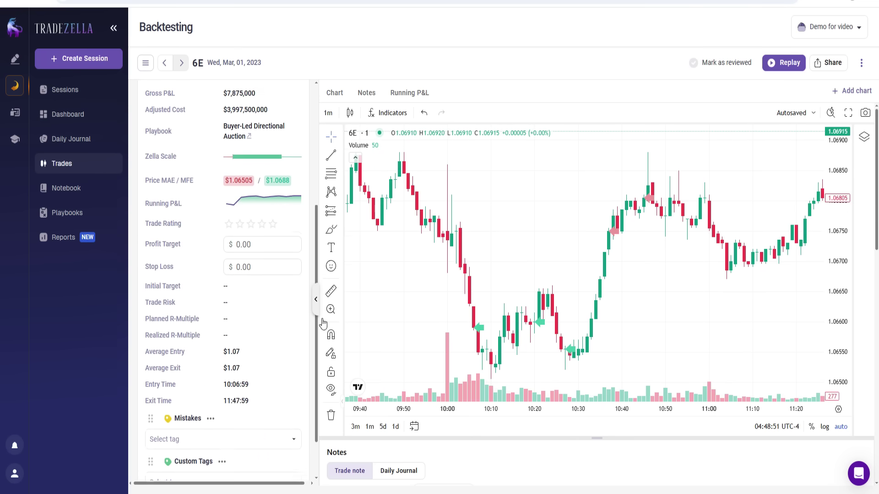
# Step: Look over the notebook's folders and the performance overview of the playbooks
pyautogui.click(72, 190)
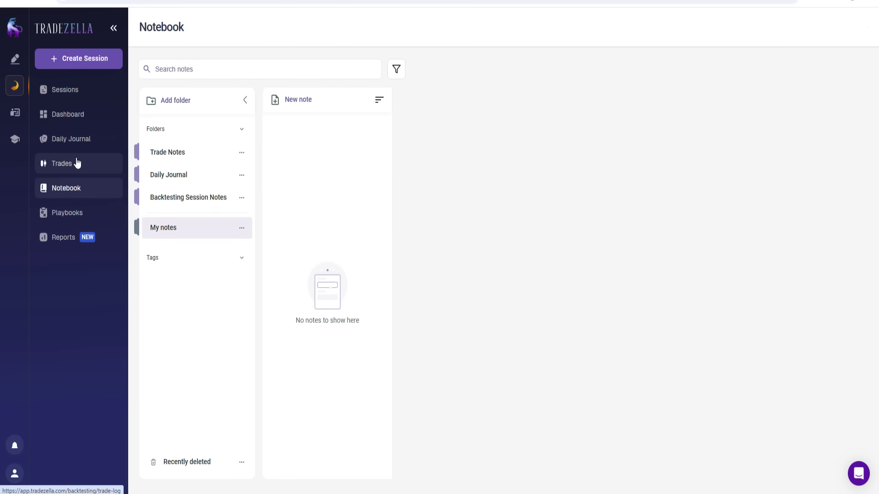
pyautogui.click(84, 217)
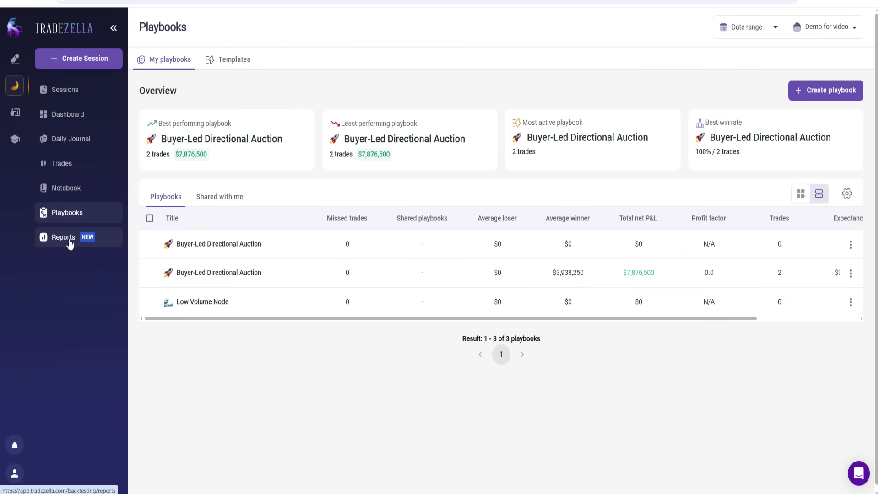
# Step: Examine the session's overview report, including the overall statistics and the cumulative and daily net P&L charts
pyautogui.click(70, 244)
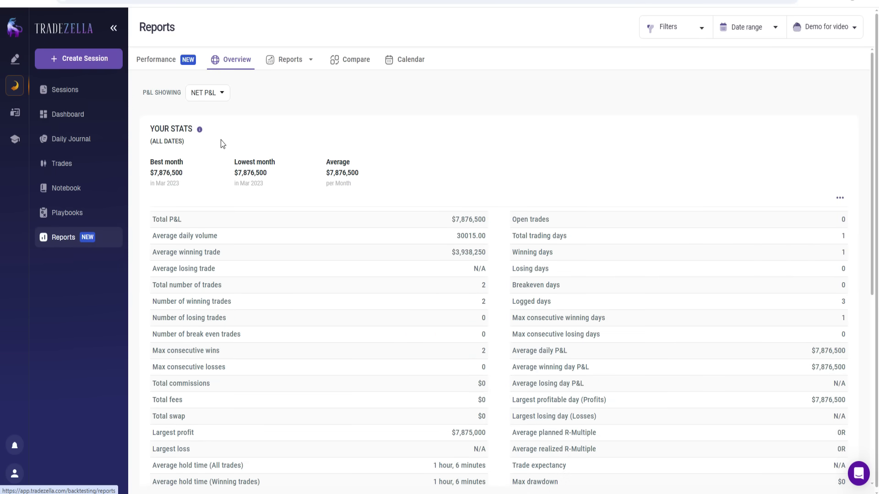
pyautogui.scroll(-3, 337, 198)
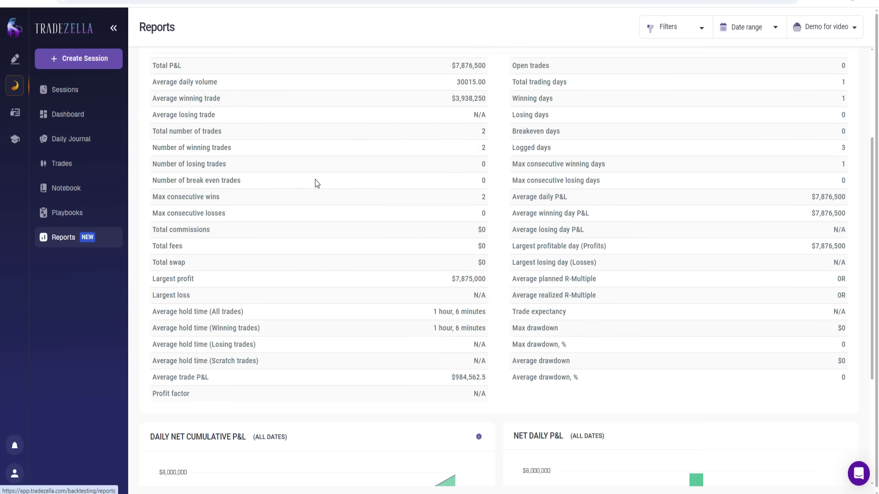
pyautogui.scroll(2, 315, 183)
pyautogui.scroll(-6, 320, 201)
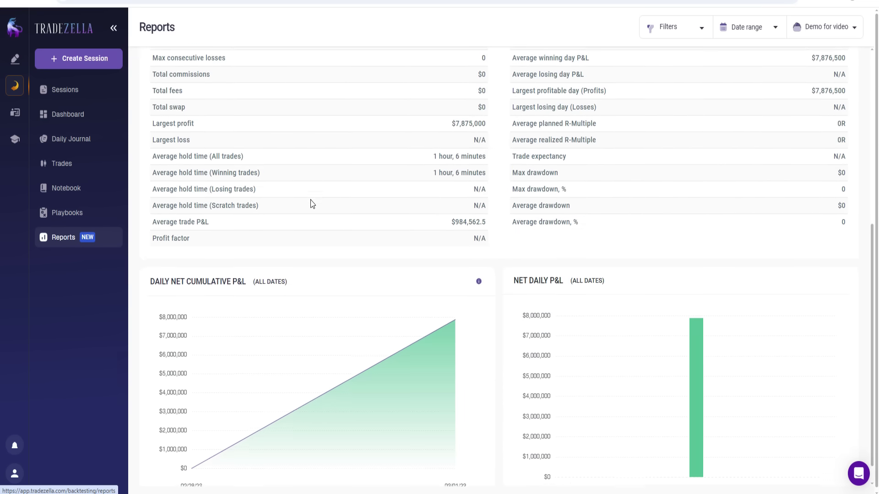
pyautogui.scroll(7, 341, 223)
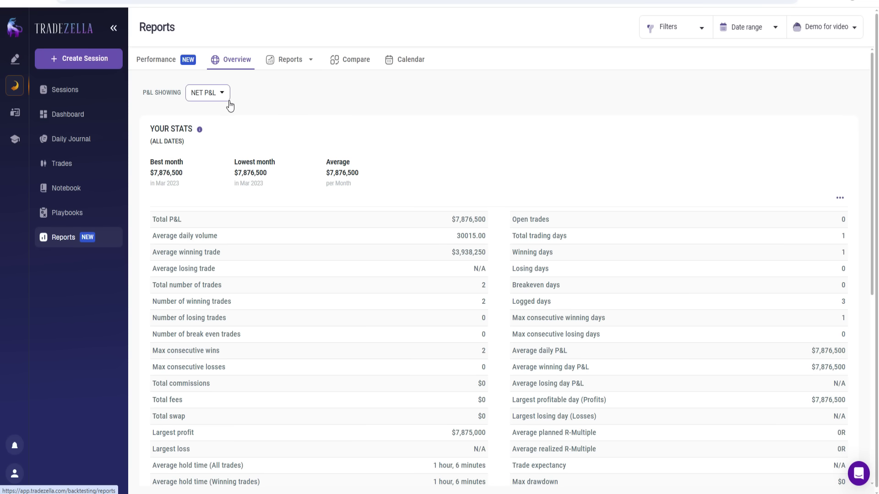
# Step: View the Day & Time report broken down by days, months and trade time
pyautogui.click(293, 61)
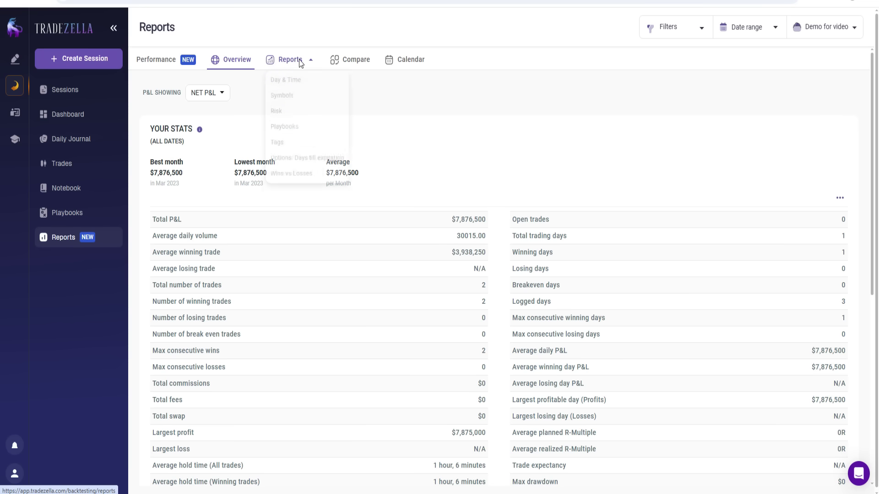
pyautogui.click(299, 83)
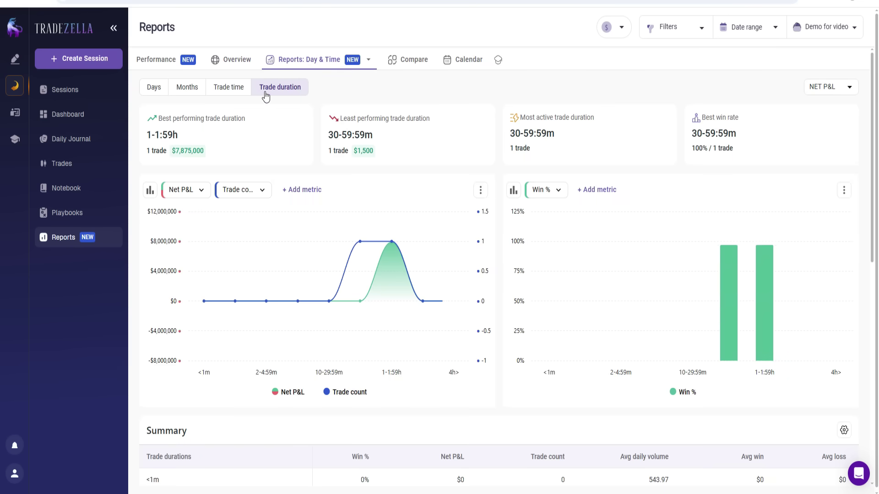
pyautogui.click(158, 93)
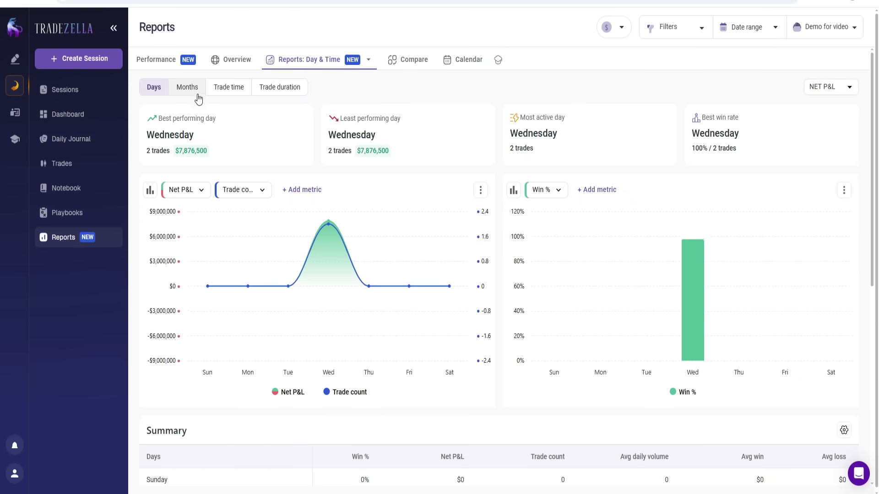
pyautogui.click(193, 87)
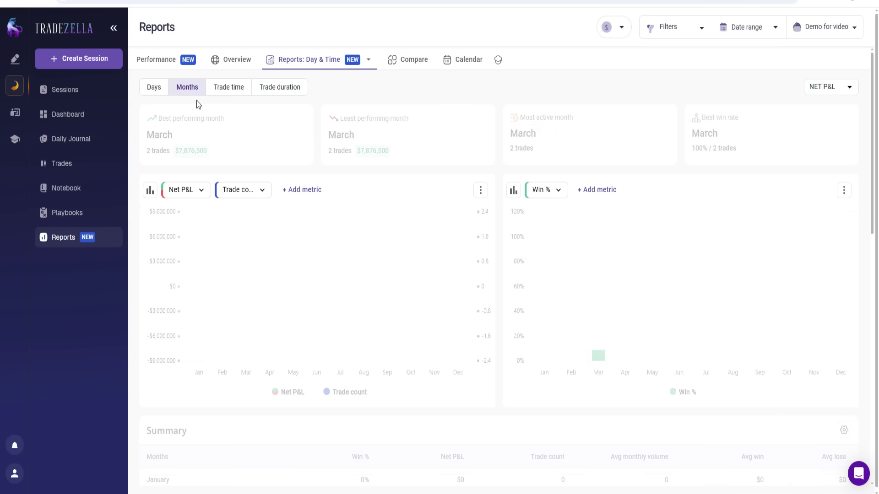
pyautogui.click(236, 96)
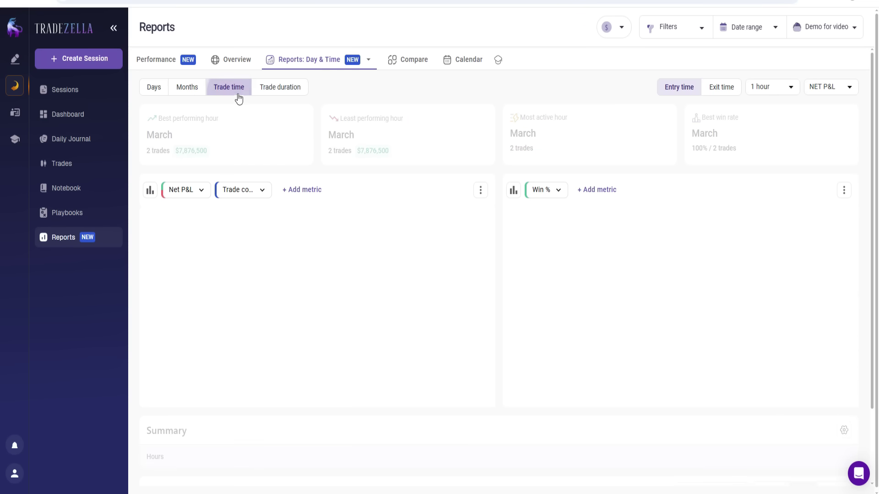
# Step: View the Day & Time report broken down by trade duration, including its summary table
pyautogui.click(286, 92)
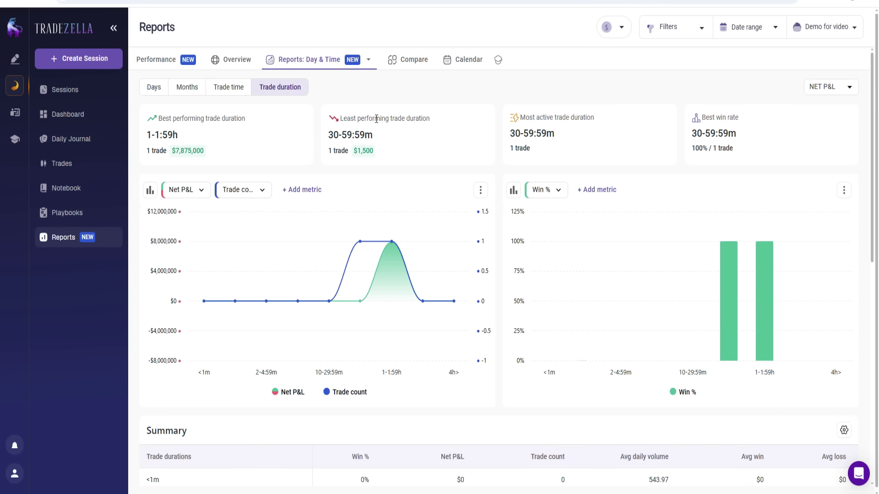
pyautogui.scroll(-6, 385, 106)
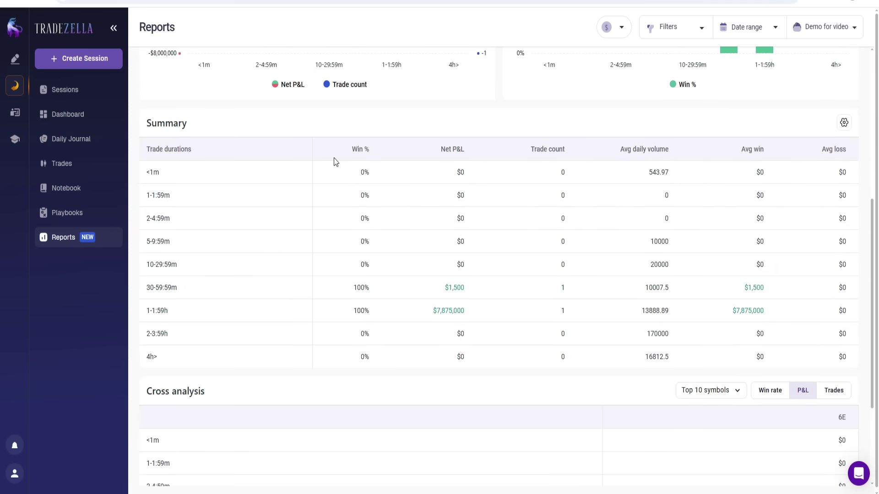
pyautogui.scroll(6, 334, 162)
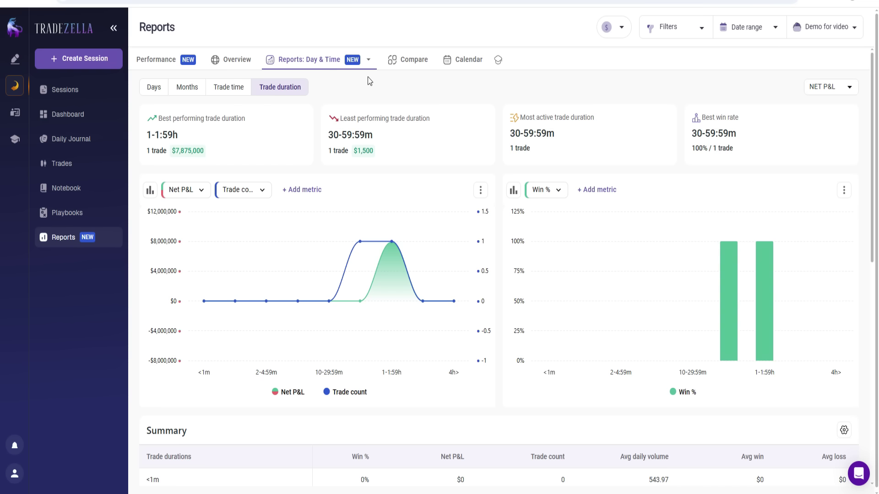
# Step: Examine the Symbols report and the Risk report by volumes
pyautogui.click(363, 67)
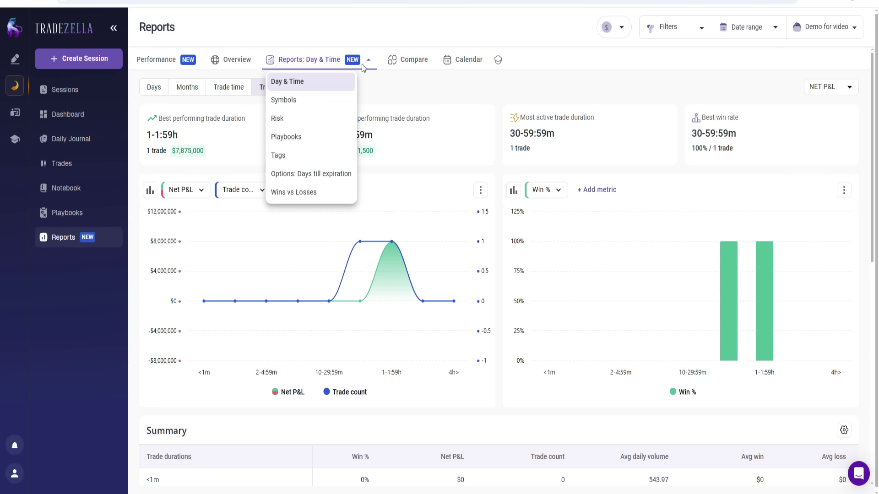
pyautogui.click(343, 101)
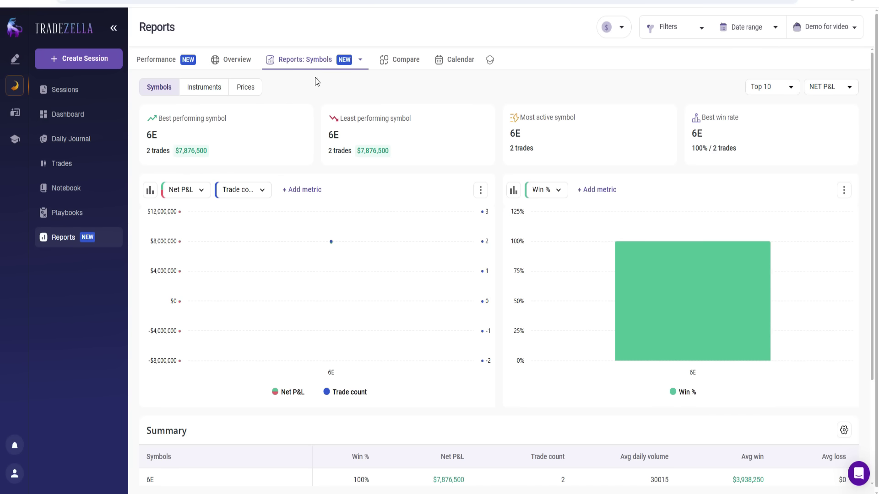
pyautogui.click(320, 59)
pyautogui.click(299, 120)
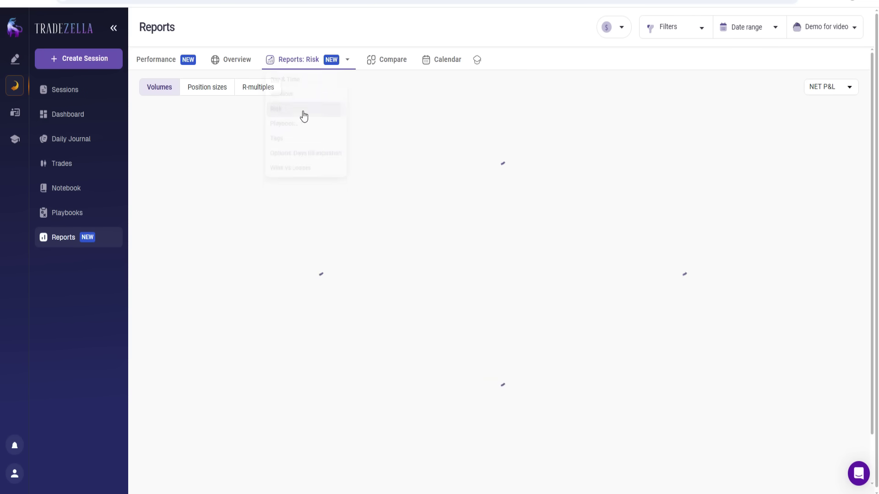
pyautogui.click(320, 59)
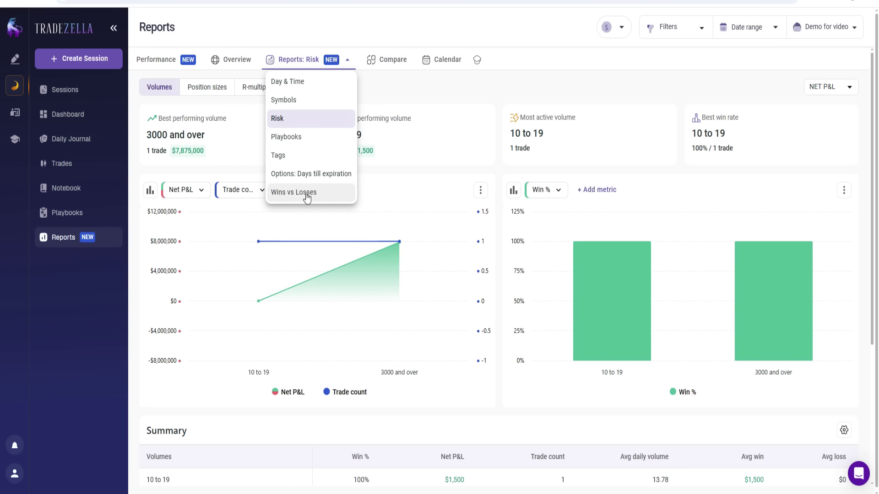
pyautogui.scroll(-4, 371, 137)
pyautogui.scroll(4, 360, 171)
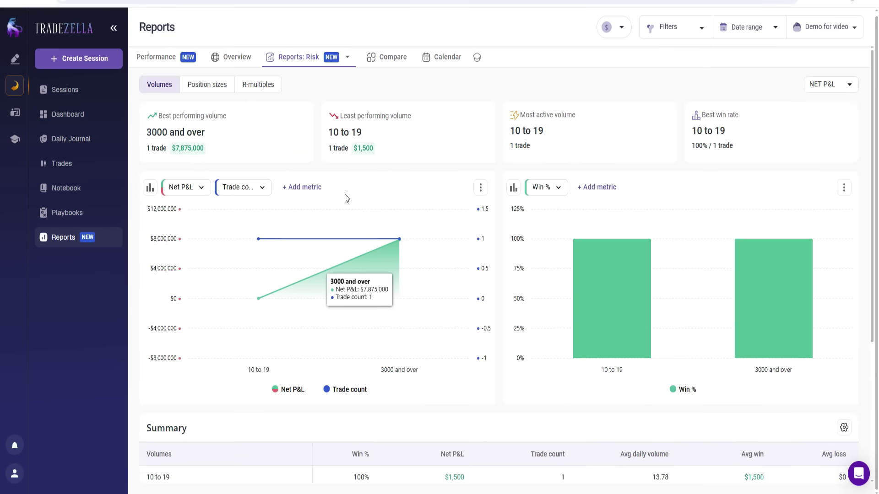
# Step: Revisit the overview report, the backtesting sessions list and the backtesting dashboard
pyautogui.click(231, 62)
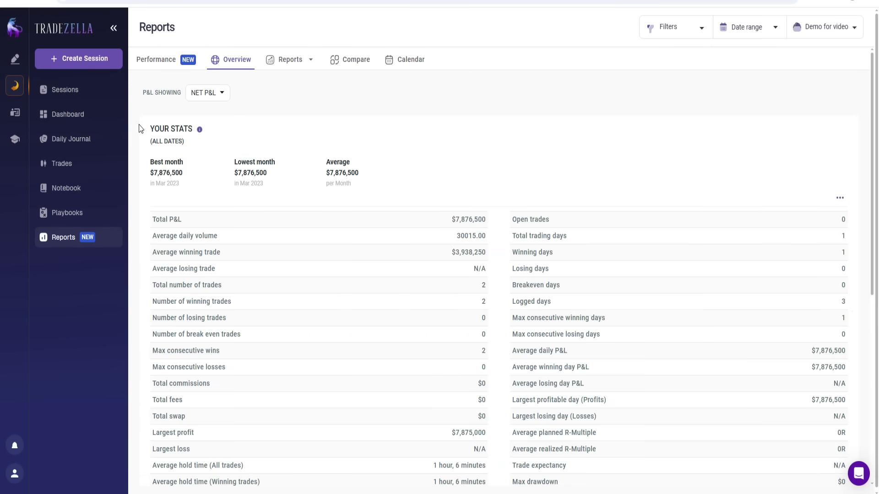
pyautogui.click(72, 90)
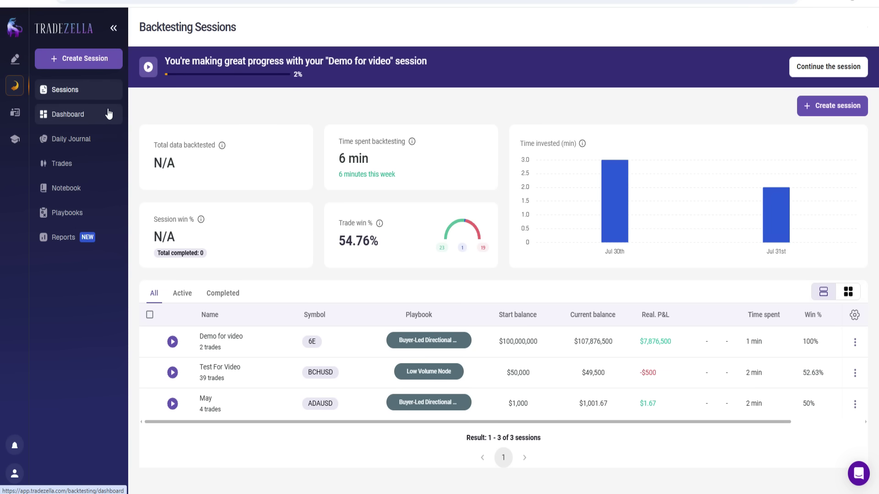
pyautogui.click(83, 115)
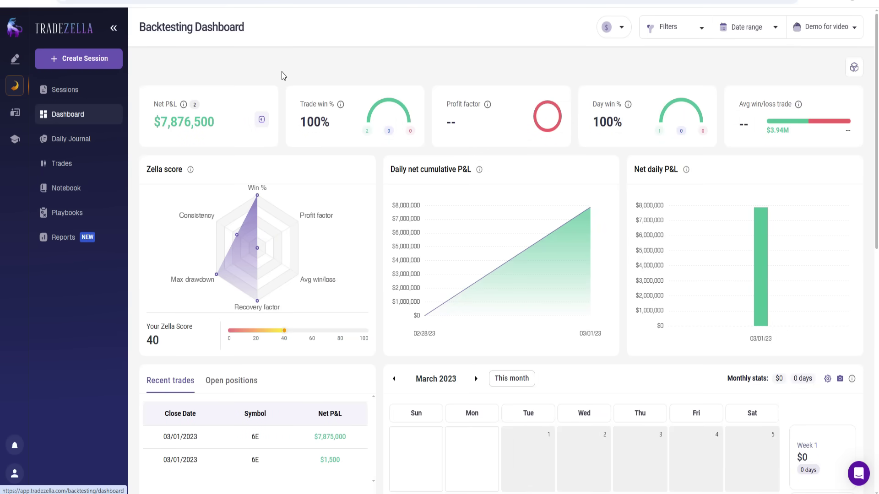
pyautogui.click(19, 91)
# Step: Inspect the dashboard's session selection, date range and filter options without applying any of them
pyautogui.click(848, 34)
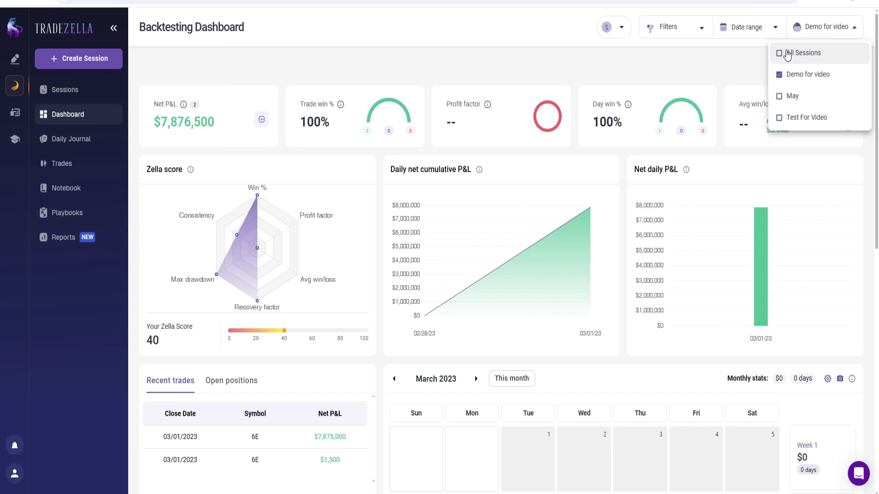
pyautogui.click(734, 53)
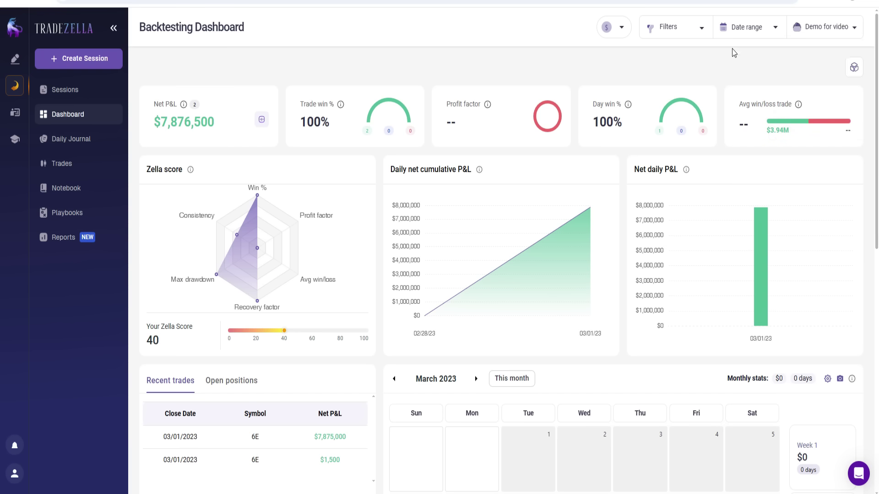
pyautogui.click(777, 32)
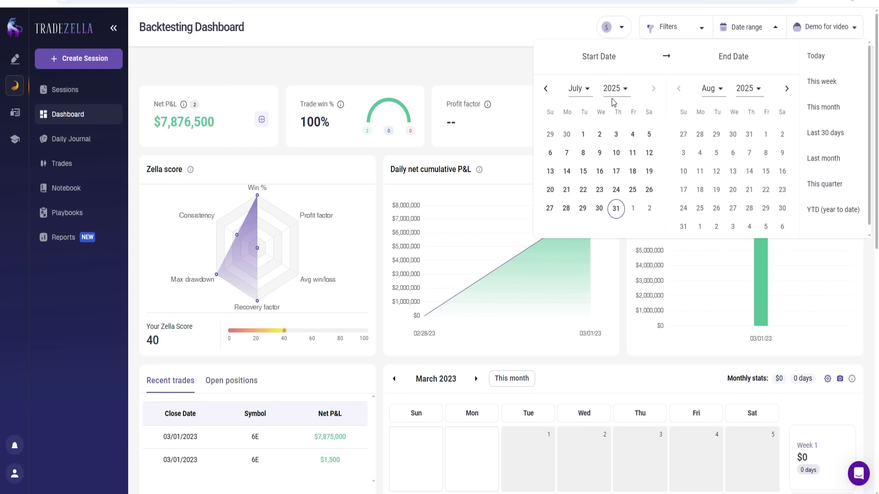
pyautogui.click(688, 27)
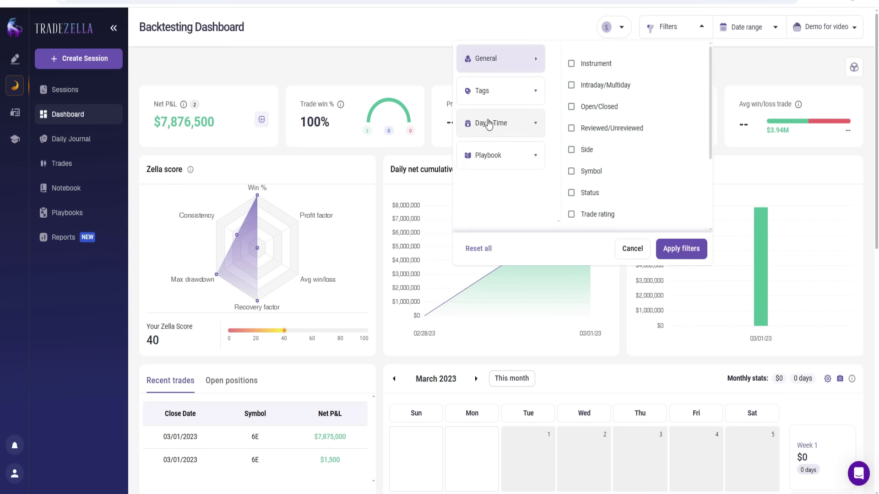
pyautogui.click(435, 49)
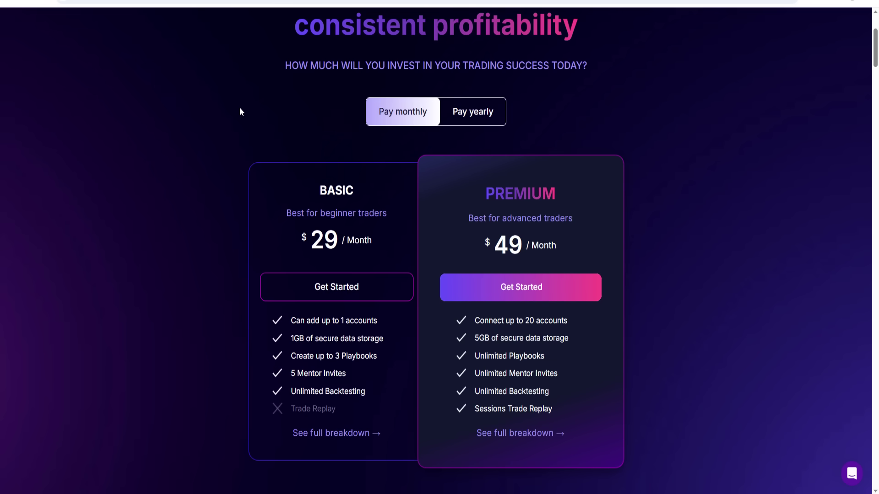
# Step: Show the WordPad note with the 20% discount code, and return to the TradeZella pricing plans
pyautogui.click(224, 493)
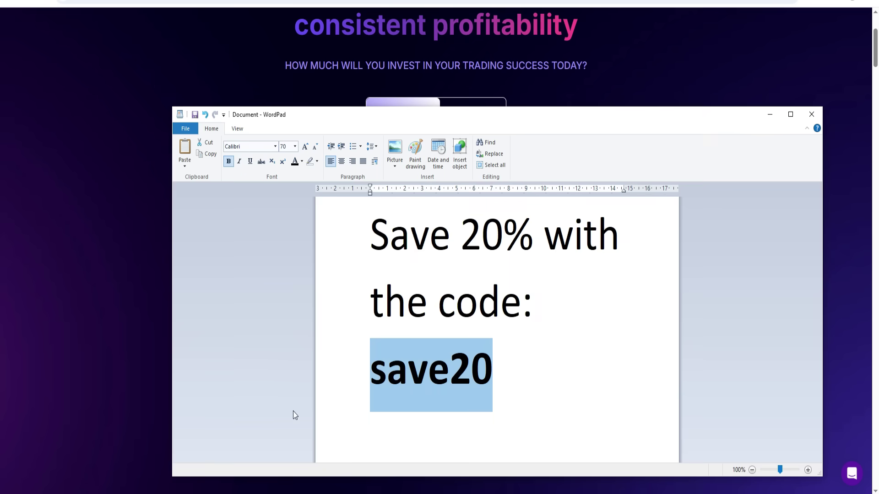
pyautogui.click(110, 208)
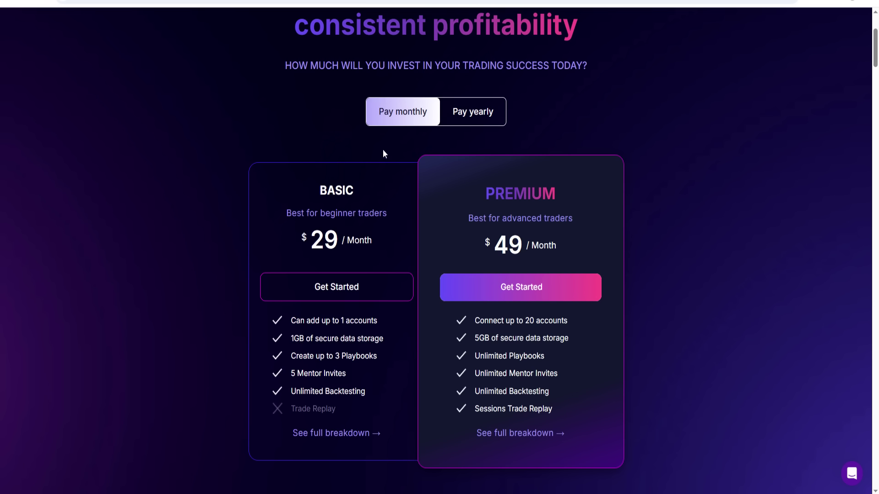